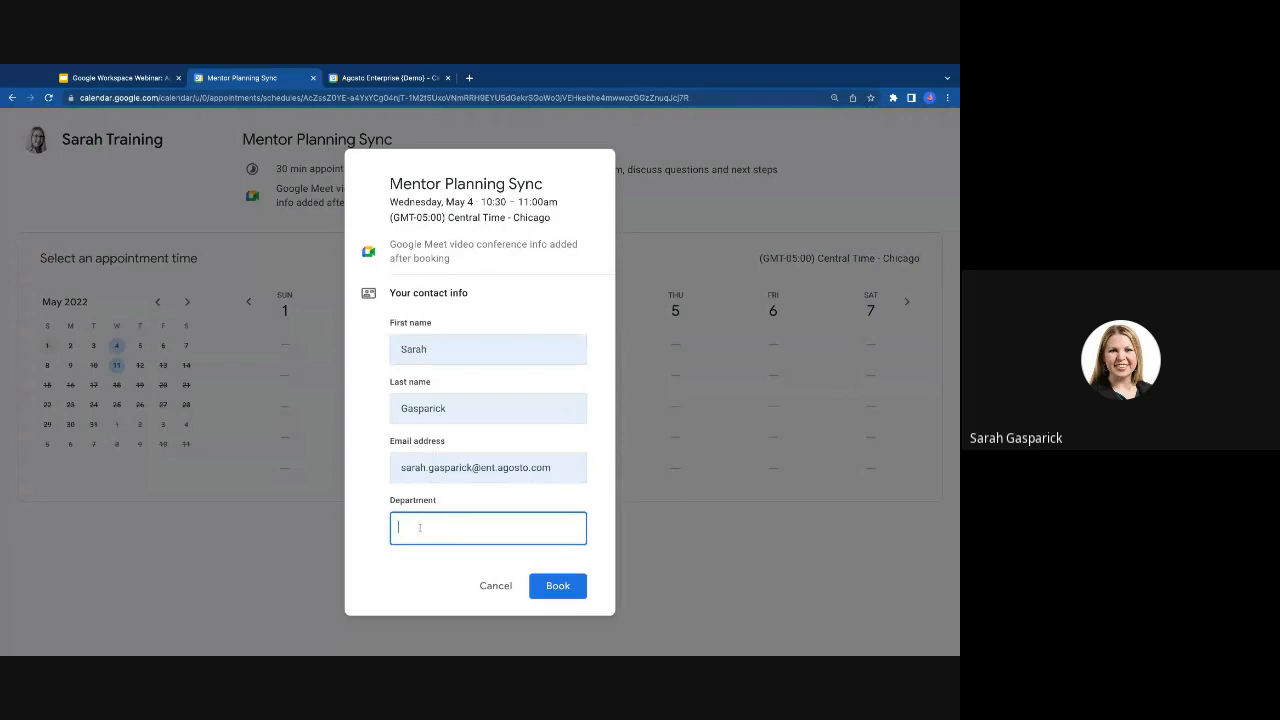
Step: Enter Work Transformation as the department, book the Mentor Planning Sync for Wednesday, May 4 at 10:30am, and dismiss the confirmation
type("Work Transformation")
left_click(561, 589)
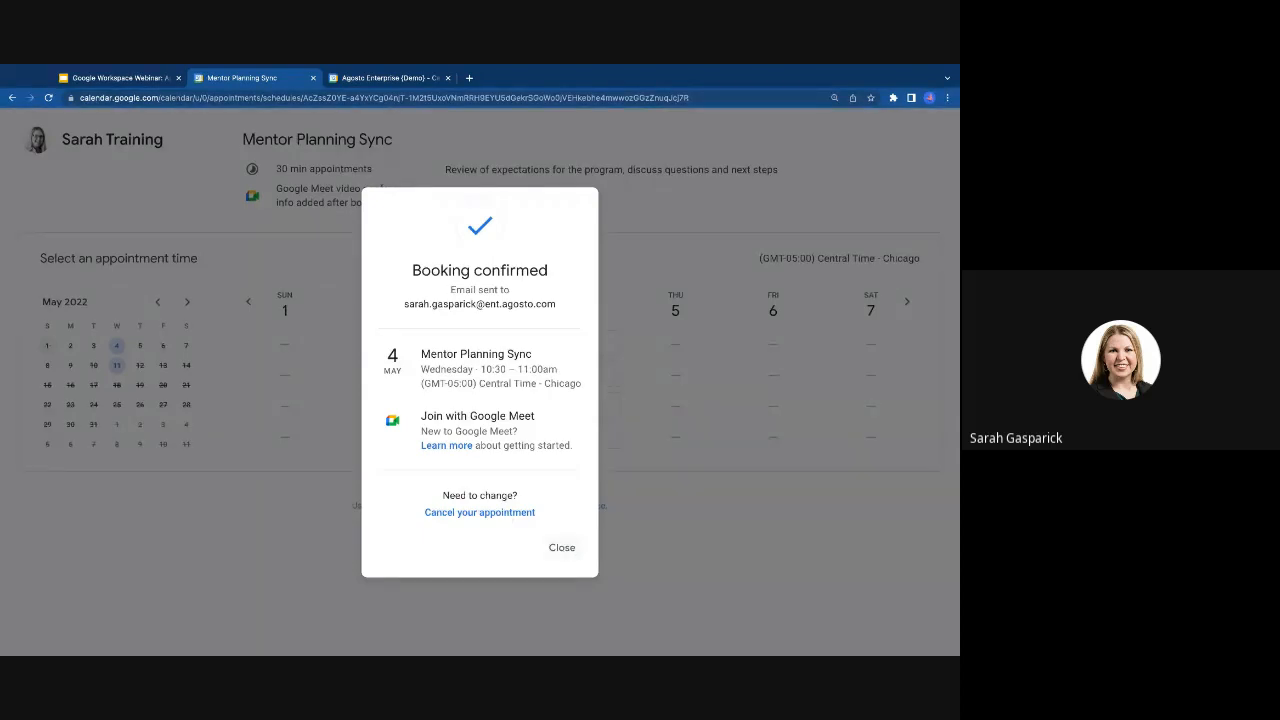
left_click(562, 548)
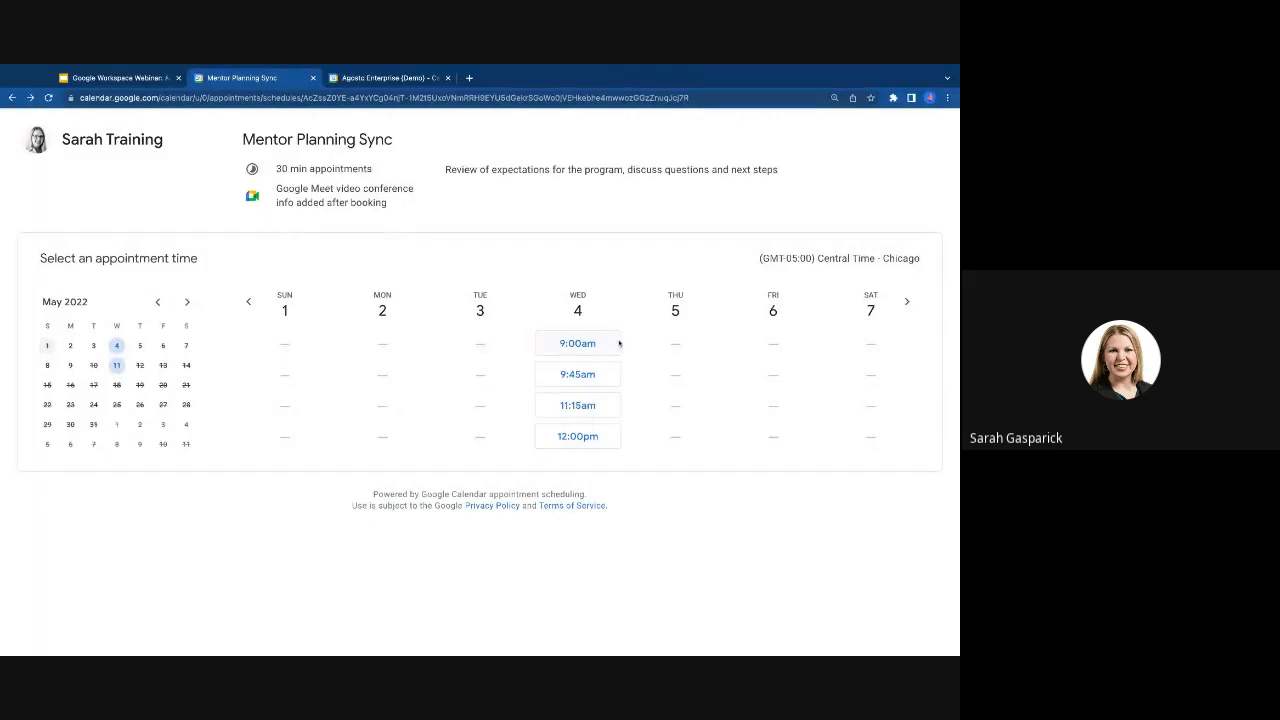
Step: Review the guests, description and booking details of the booked Mentor Planning Sync event on May 4 in the calendar
left_click(377, 80)
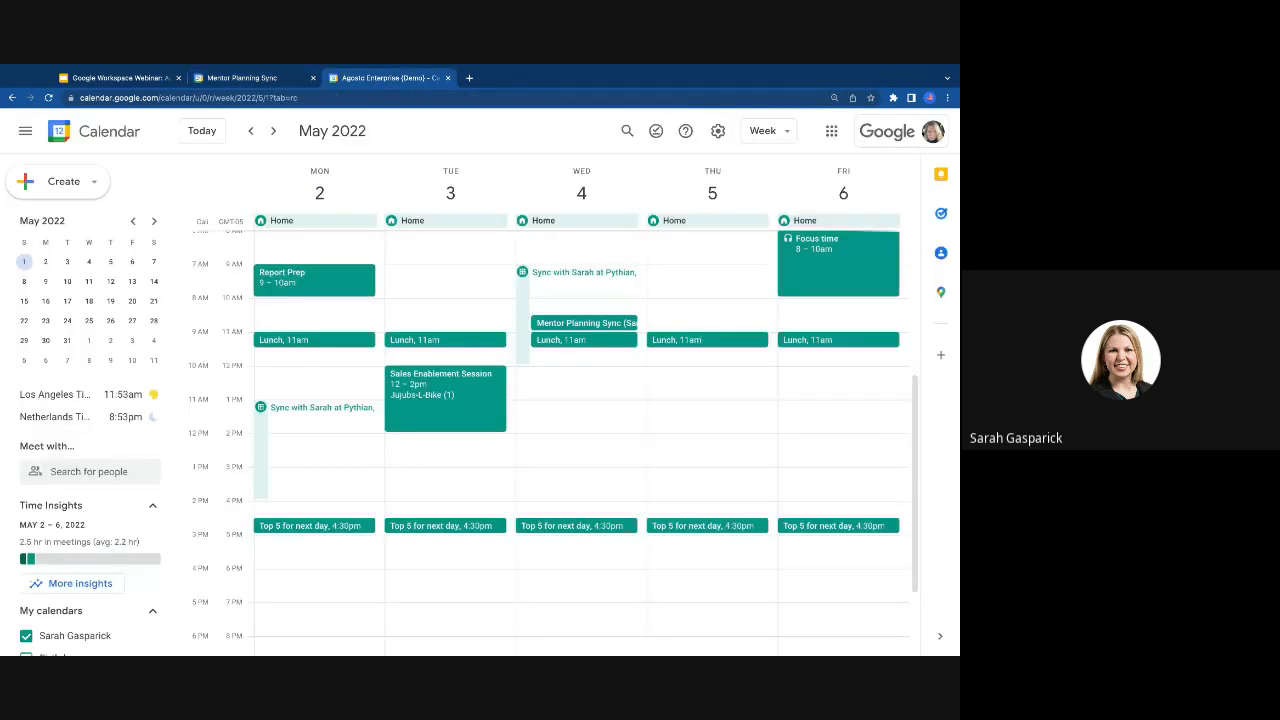
left_click(588, 324)
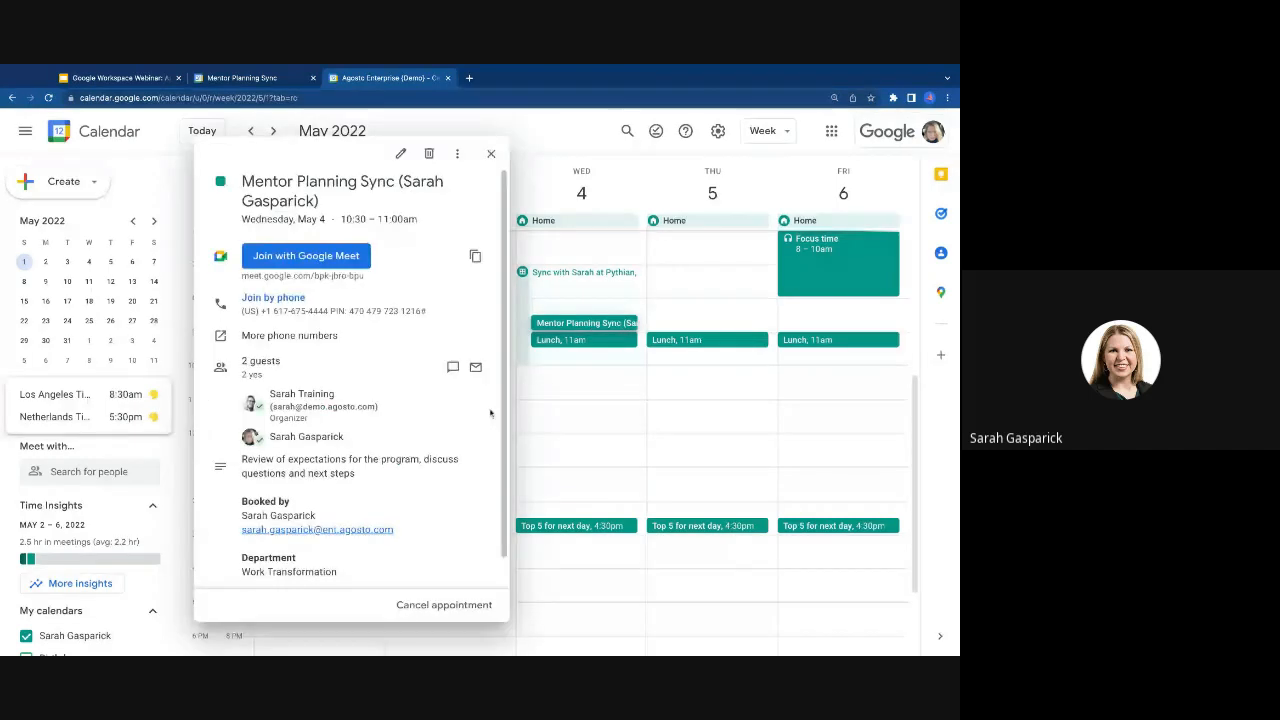
mouse_move(405, 419)
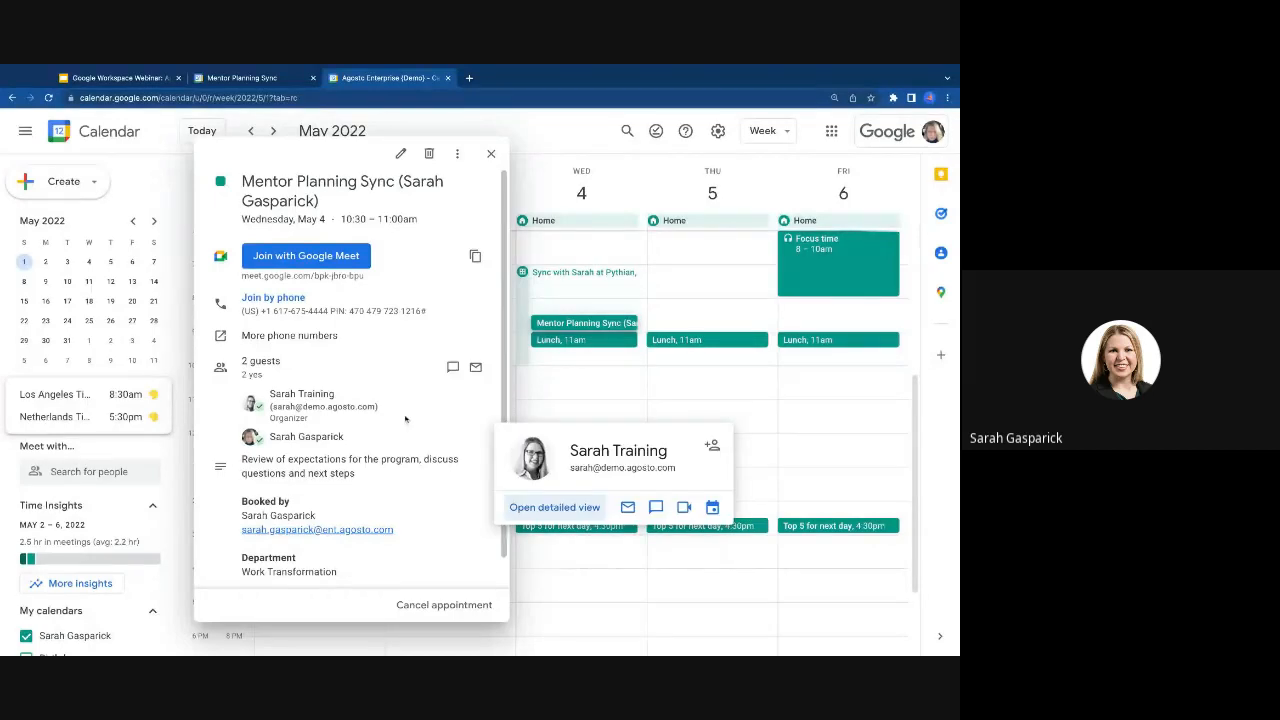
mouse_move(333, 446)
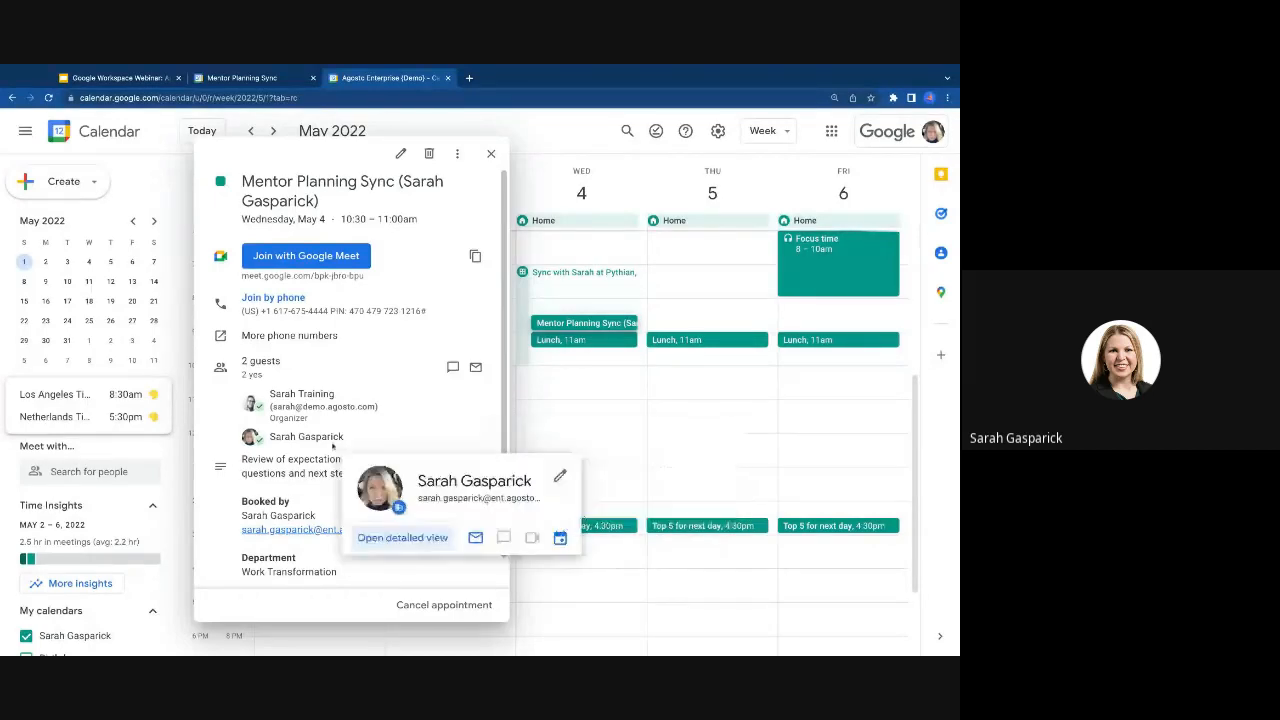
scroll(435, 436, "down", 1)
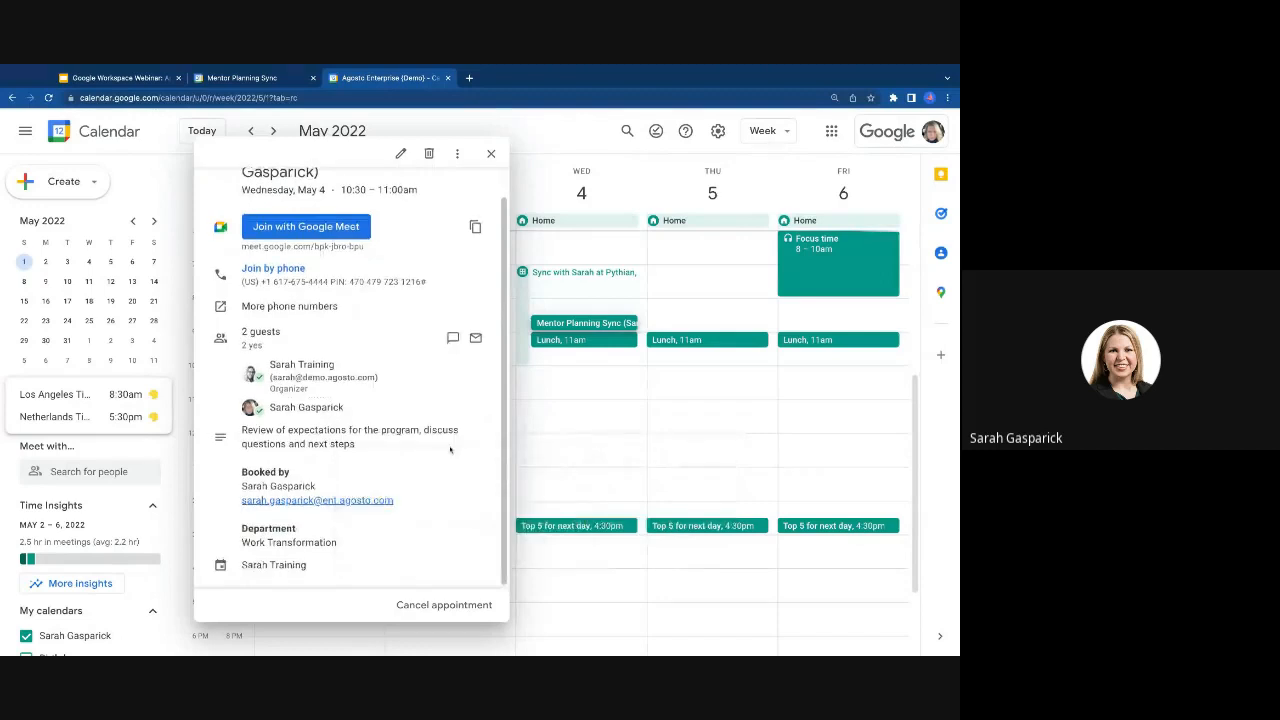
scroll(319, 272, "up", 1)
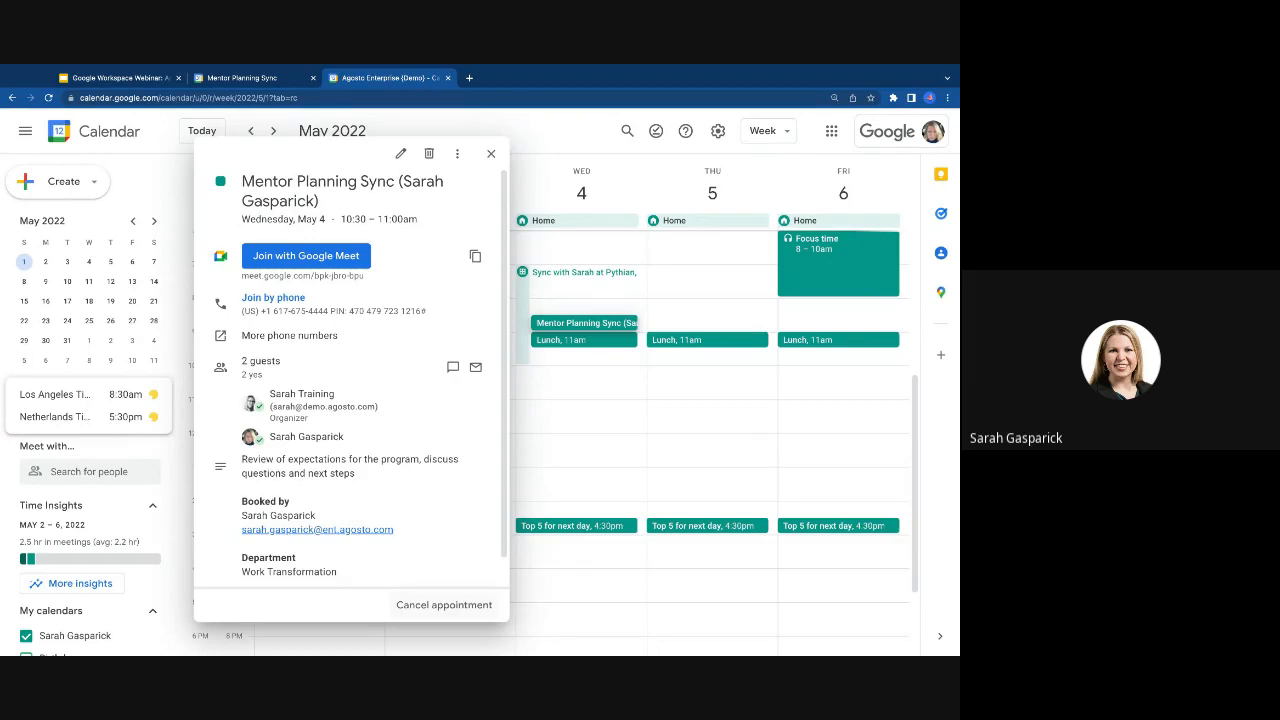
left_click(491, 153)
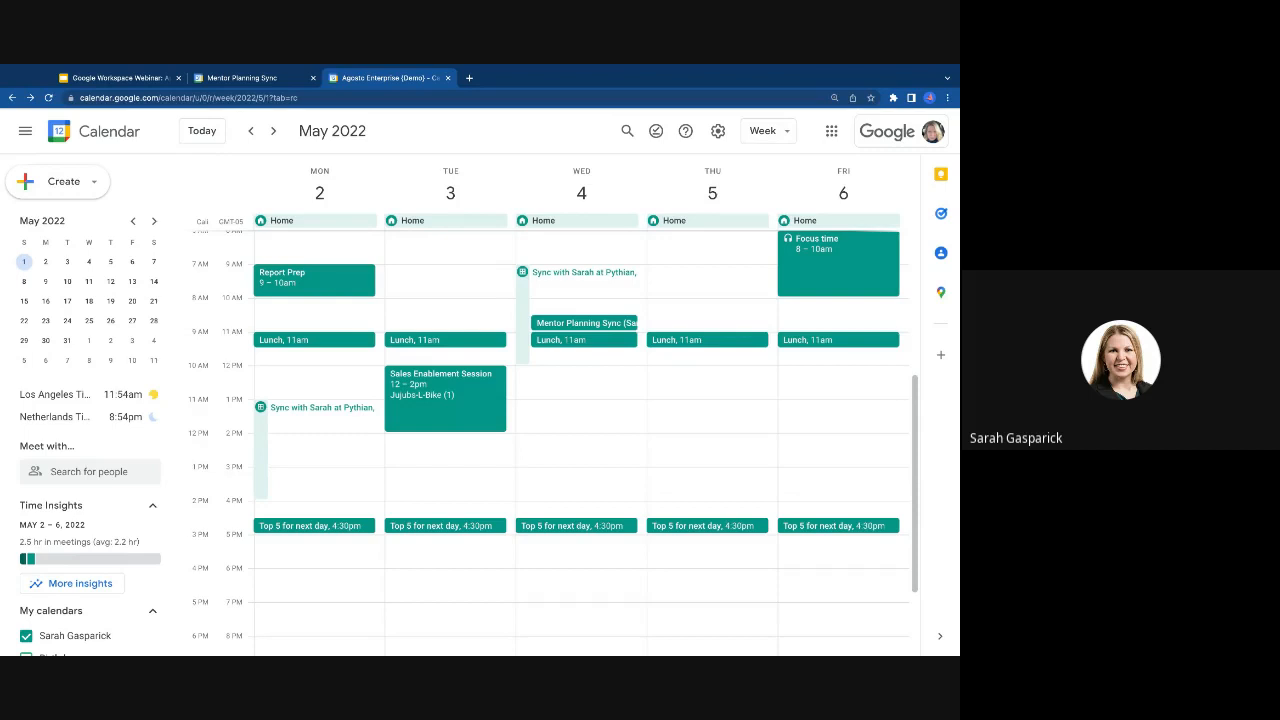
left_click(315, 430)
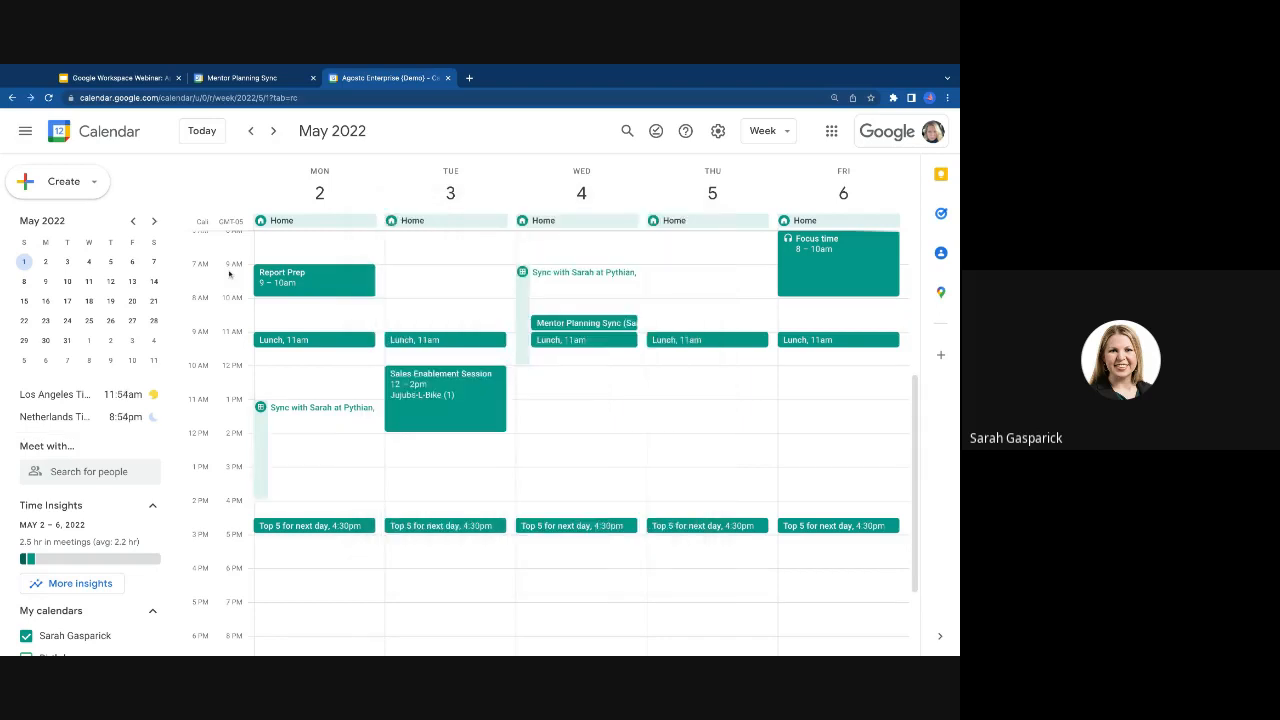
Step: Go to the week of June 6, 2022 and mark out a new entry on Wednesday, June 8 from 1:00pm to 4:00pm
left_click(155, 221)
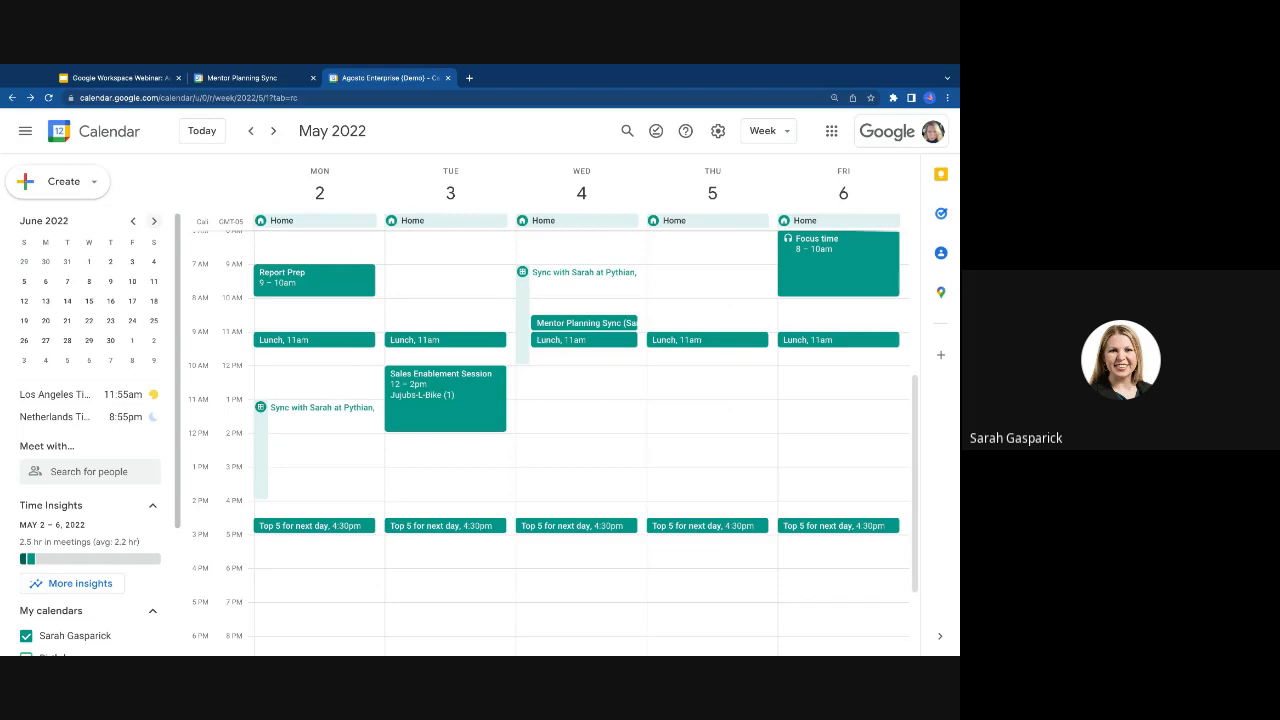
left_click(46, 283)
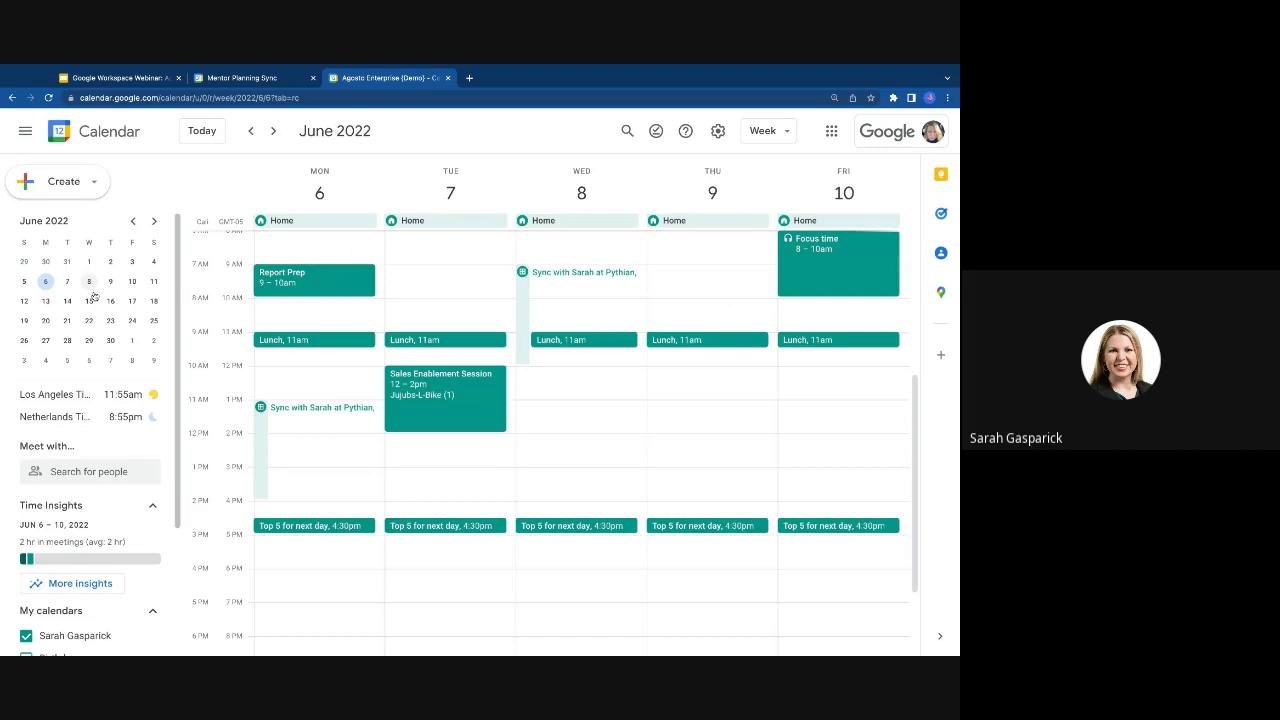
left_click(567, 408)
left_click_drag(567, 408, 575, 498)
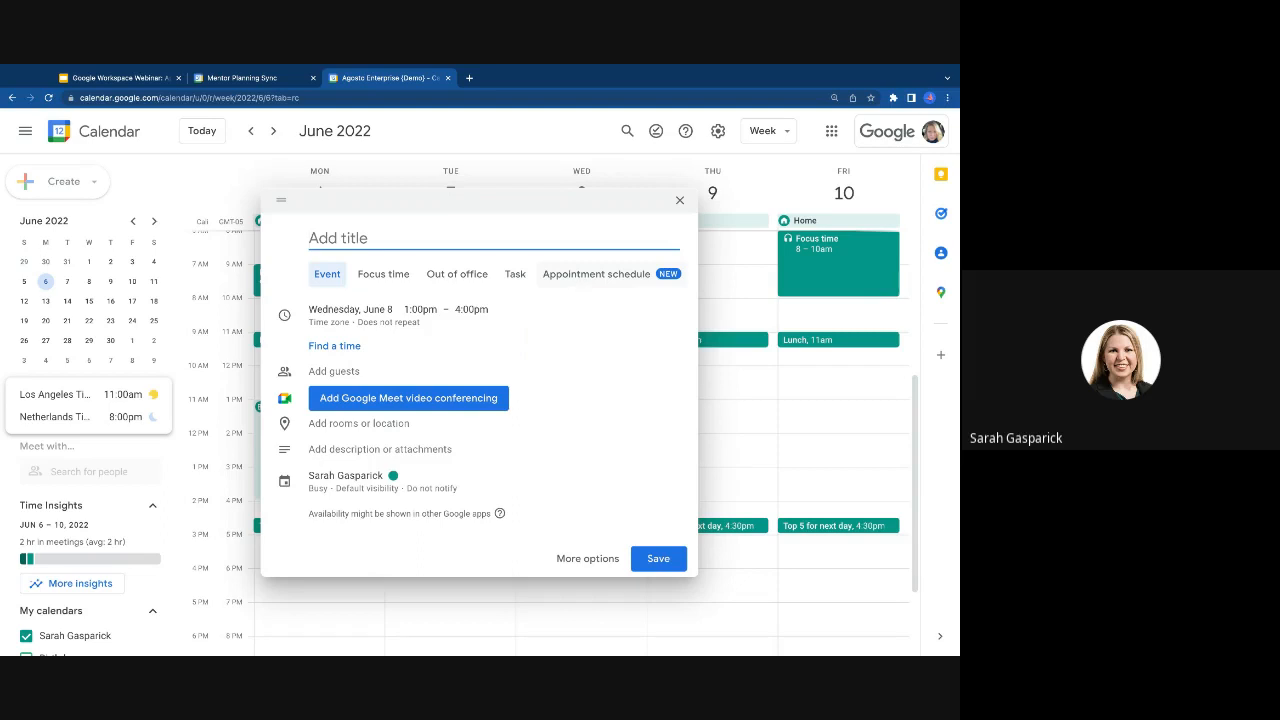
Step: Make the entry a new appointment schedule titled Planning Sync and continue to its availability settings
left_click(577, 284)
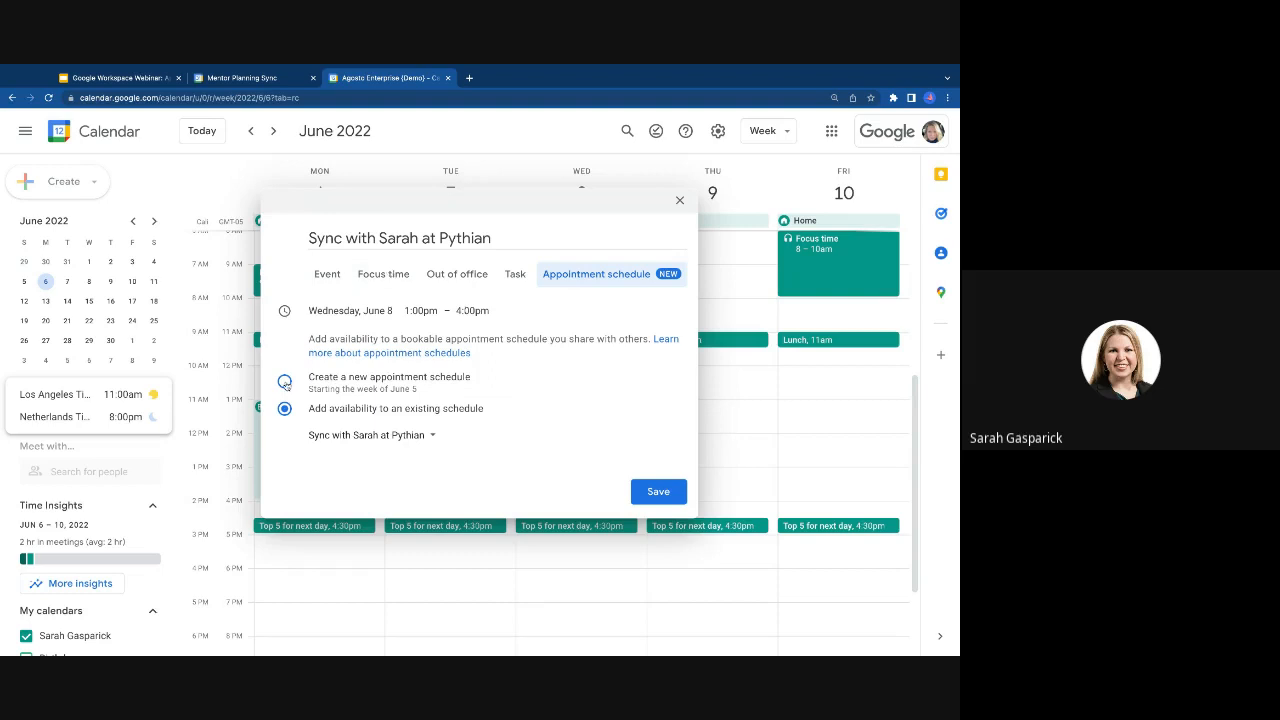
left_click(345, 377)
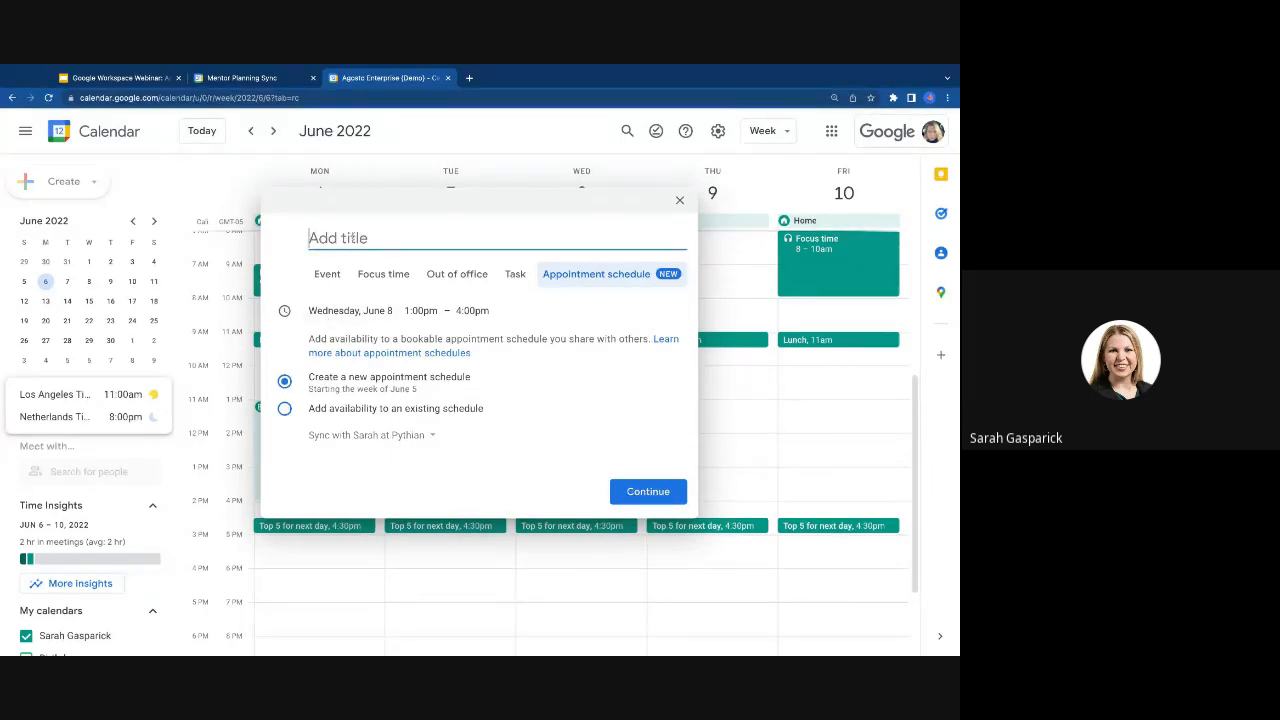
type("Planning Sync")
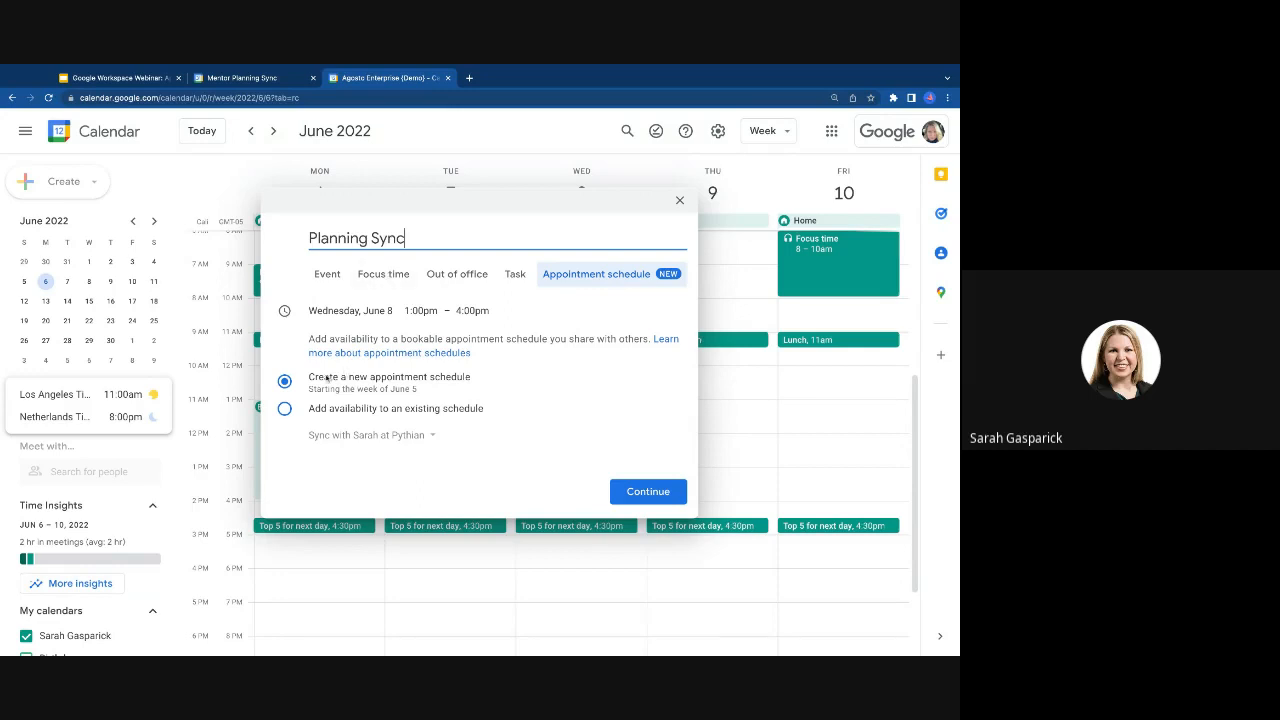
left_click(620, 490)
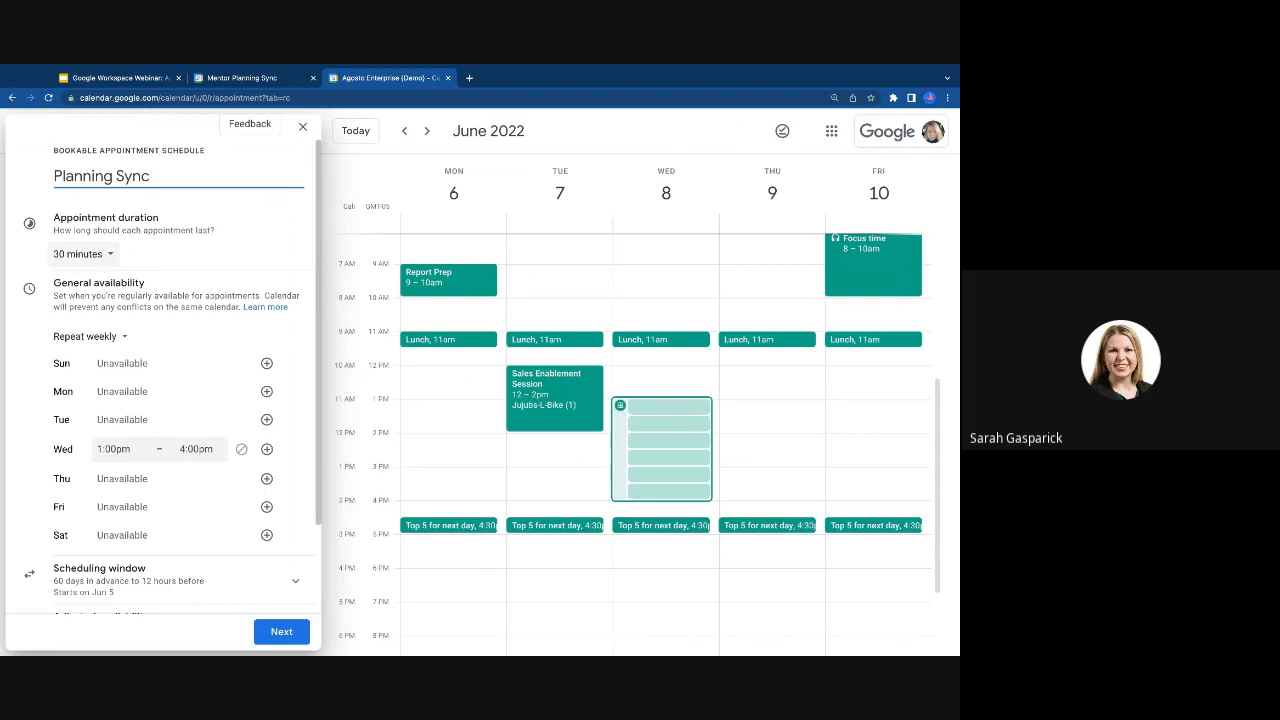
Step: Set the appointment duration to 1 hour and add Thursday availability from 10:00am to 5:00pm
left_click(108, 256)
left_click(100, 304)
scroll(213, 328, "down", 1)
scroll(213, 328, "down", 1)
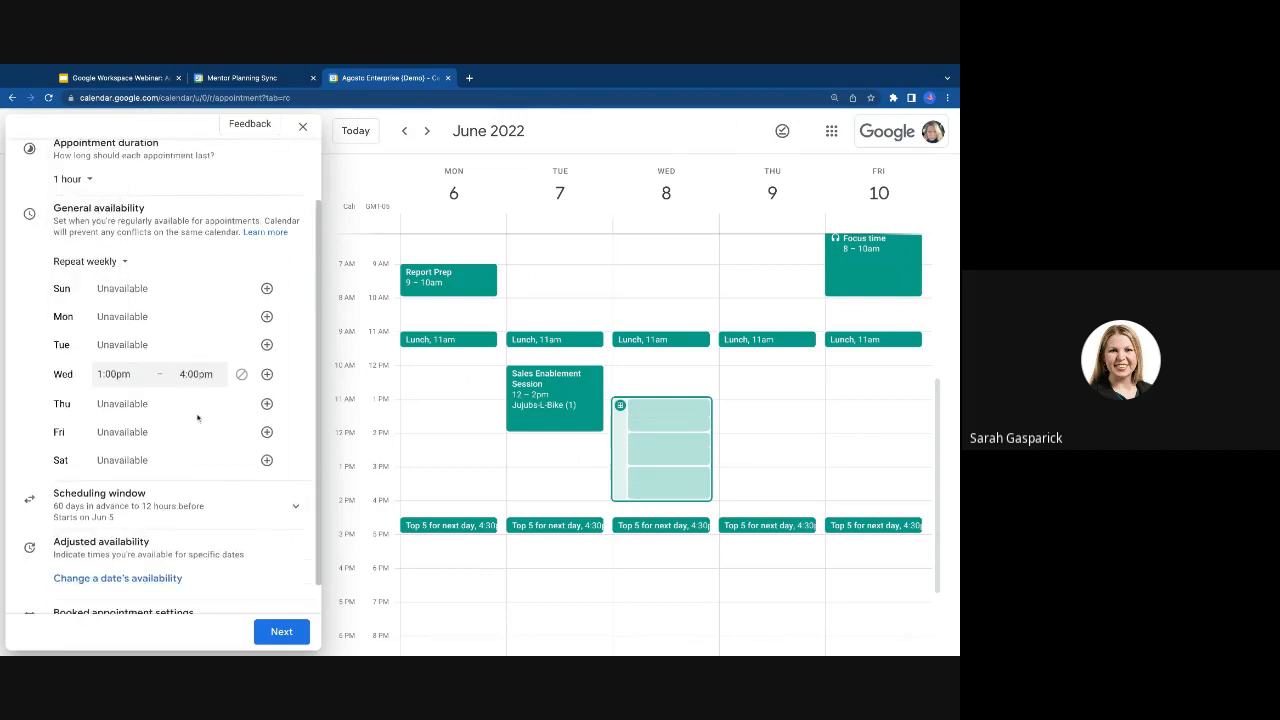
left_click(267, 405)
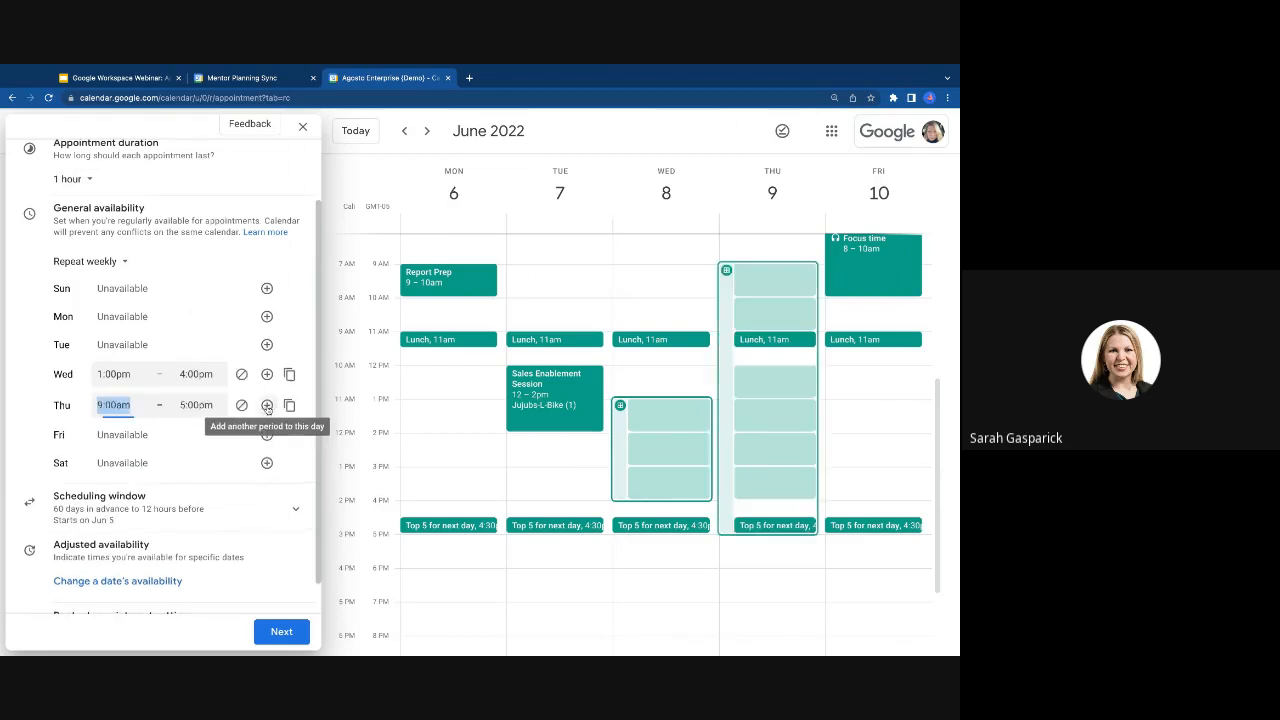
left_click(113, 402)
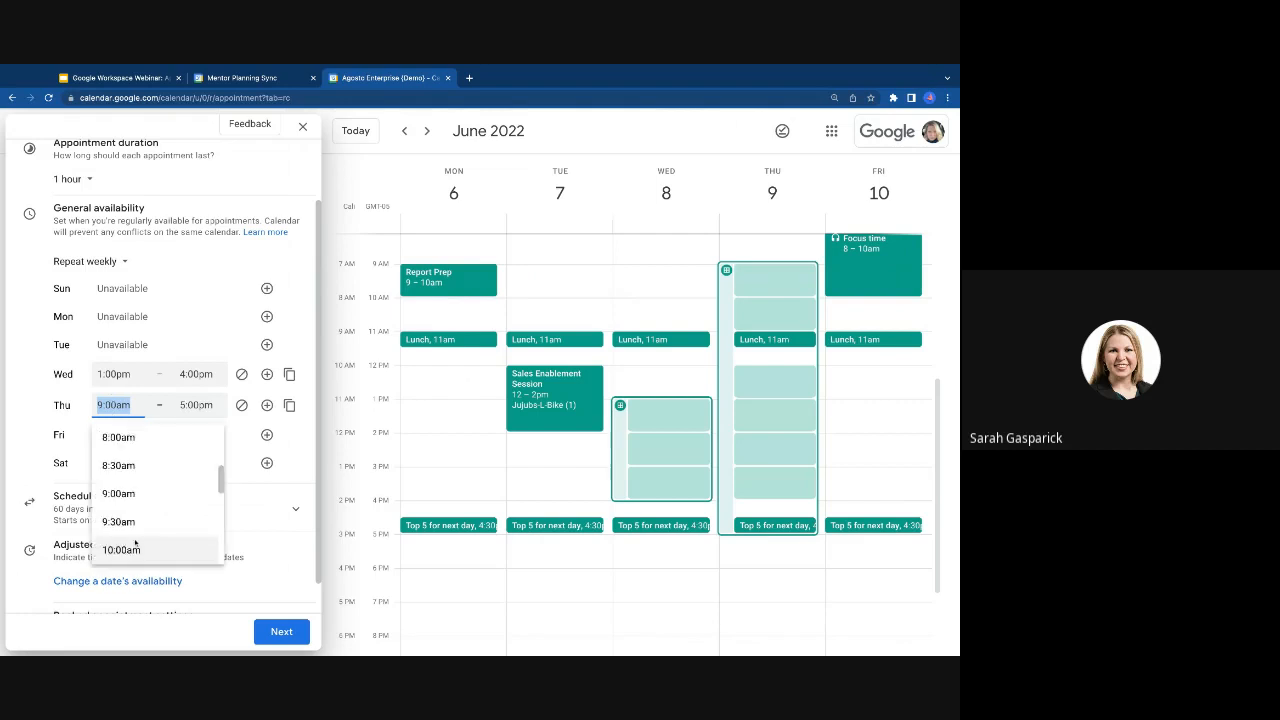
left_click(121, 549)
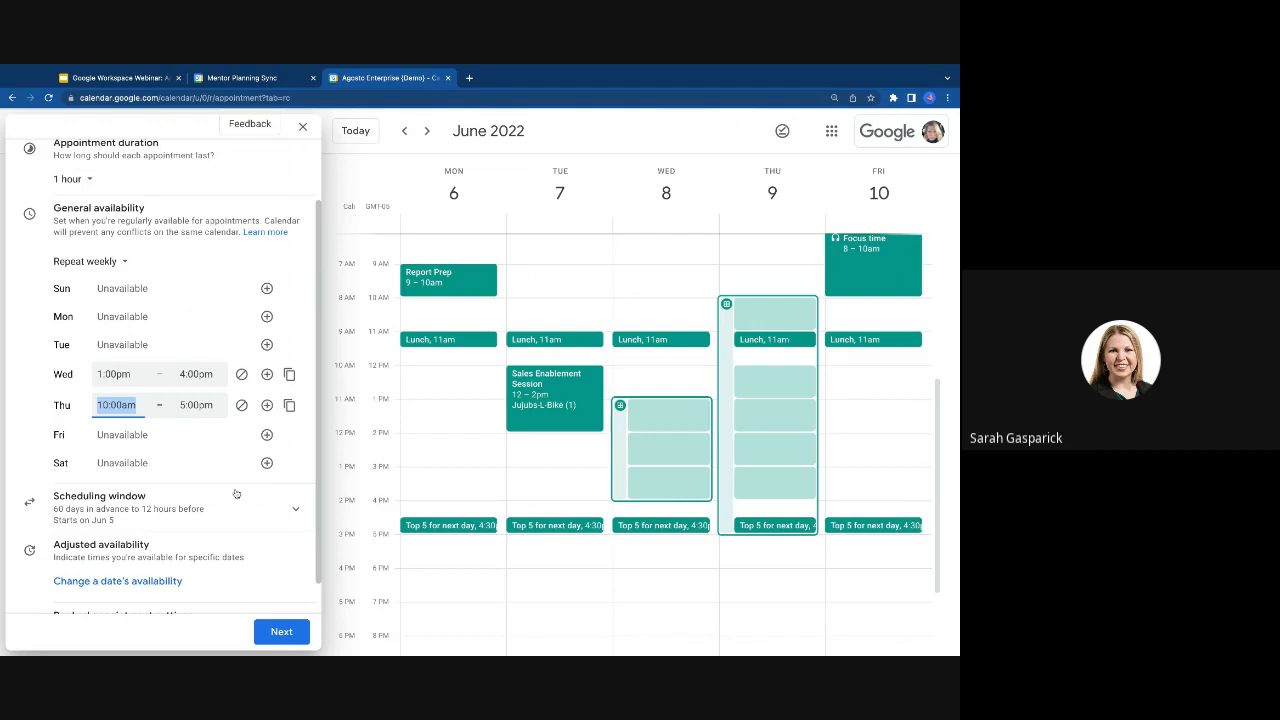
Step: In the booked appointment settings, add a 15-minute buffer between slots and limit bookings to 4 per day
scroll(250, 493, "down", 1)
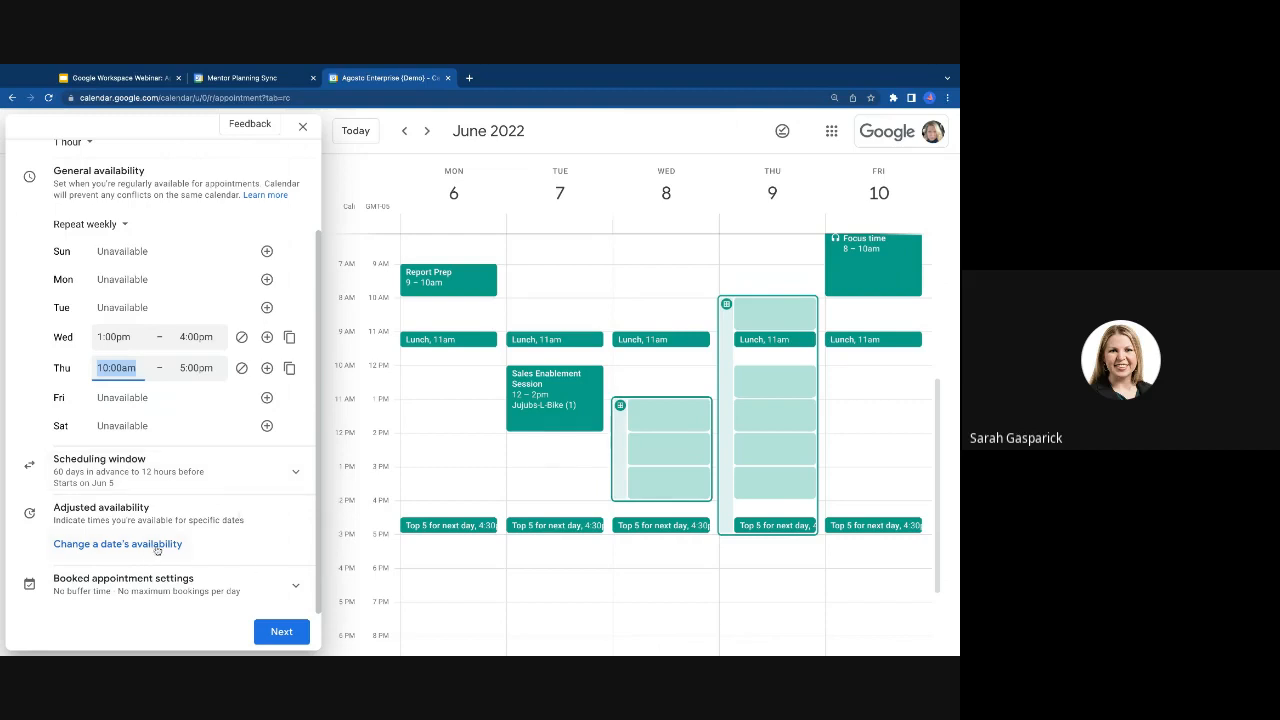
left_click(293, 588)
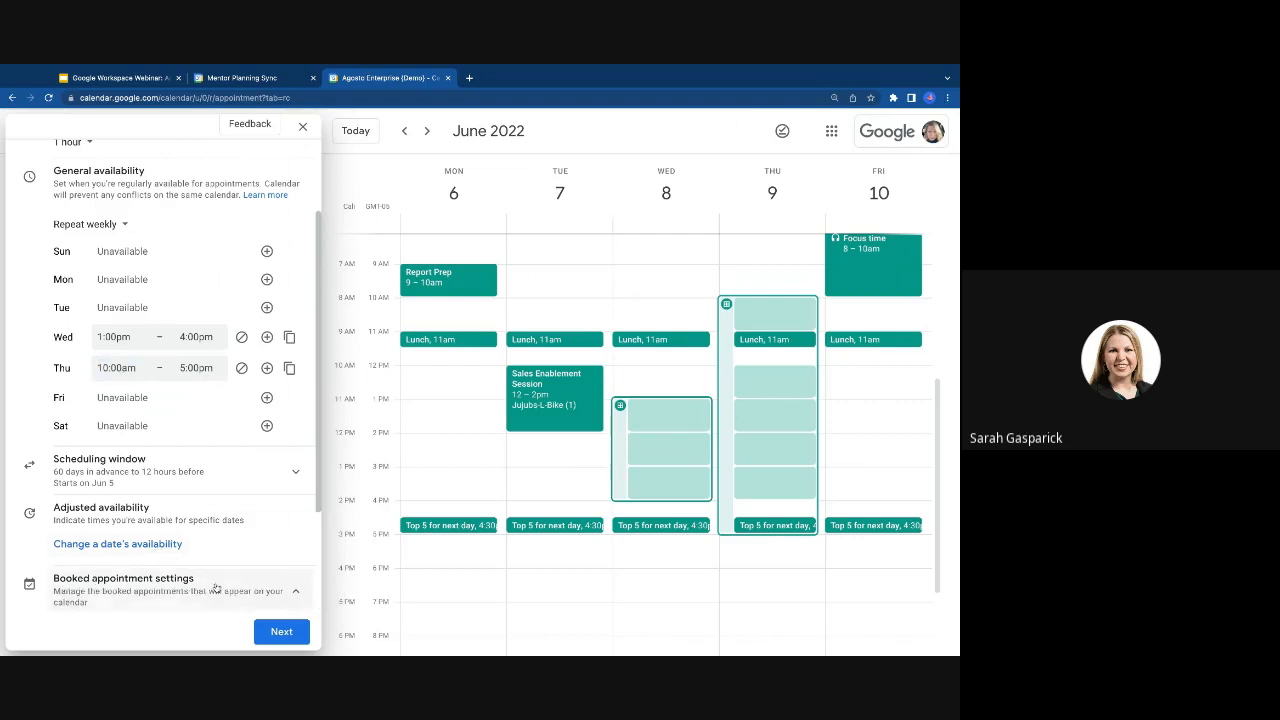
scroll(213, 584, "down", 2)
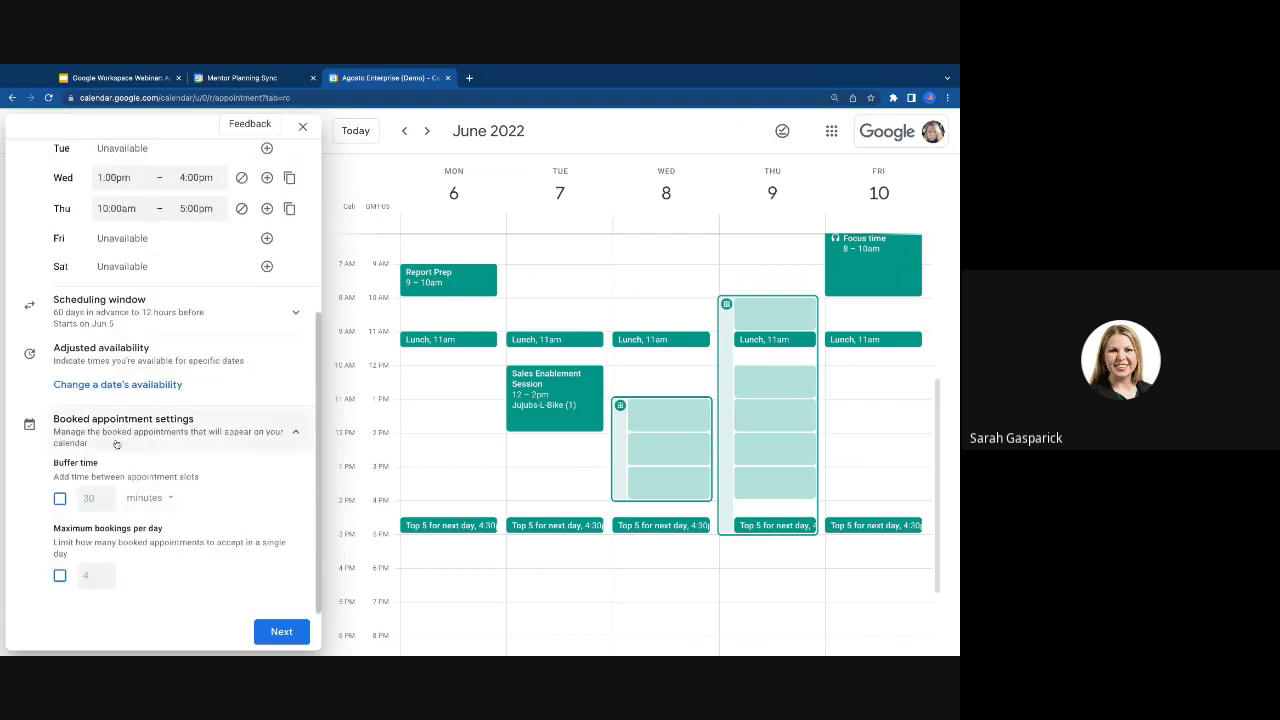
left_click(60, 499)
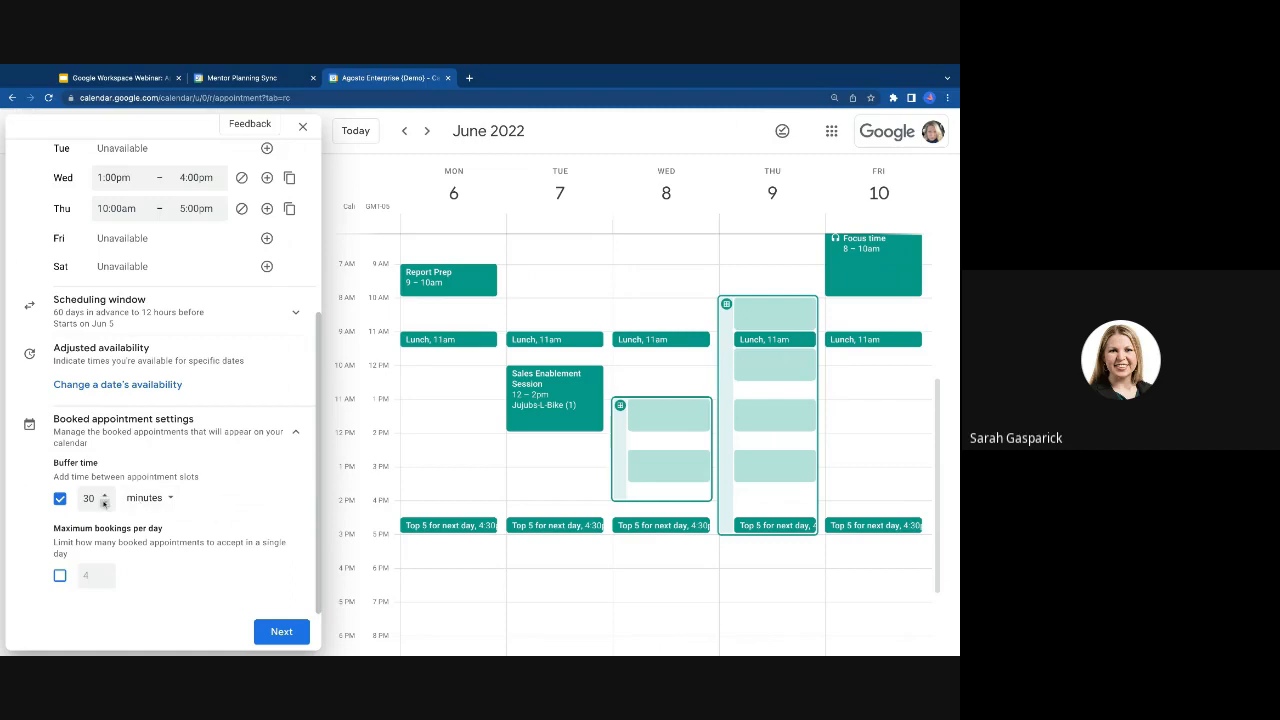
left_click(104, 503)
left_click(104, 503)
left_click(104, 503)
left_click(104, 503)
left_click(104, 503)
left_click(104, 503)
left_click(104, 503)
left_click(104, 503)
left_click(104, 503)
left_click(104, 503)
left_click(104, 503)
left_click(104, 503)
left_click(104, 503)
left_click(60, 576)
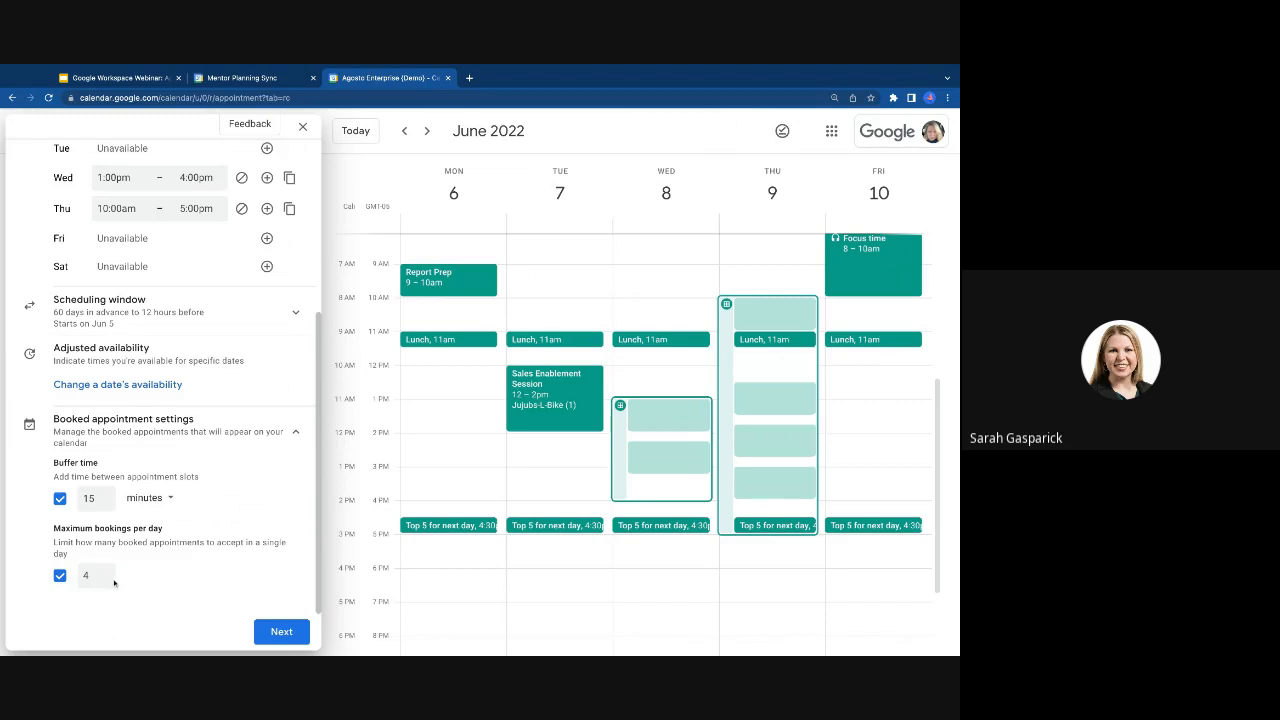
Step: Proceed to the booking page details and set the location to Google Meet video conferencing
left_click(279, 633)
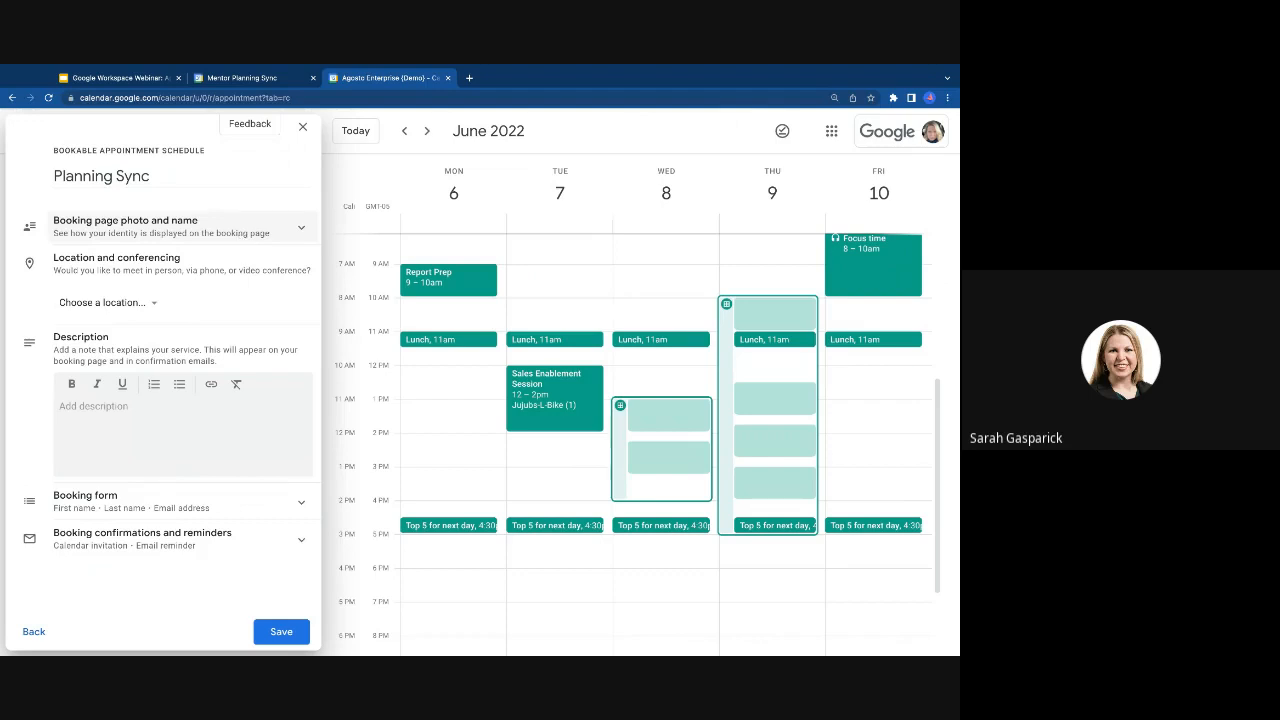
left_click(156, 304)
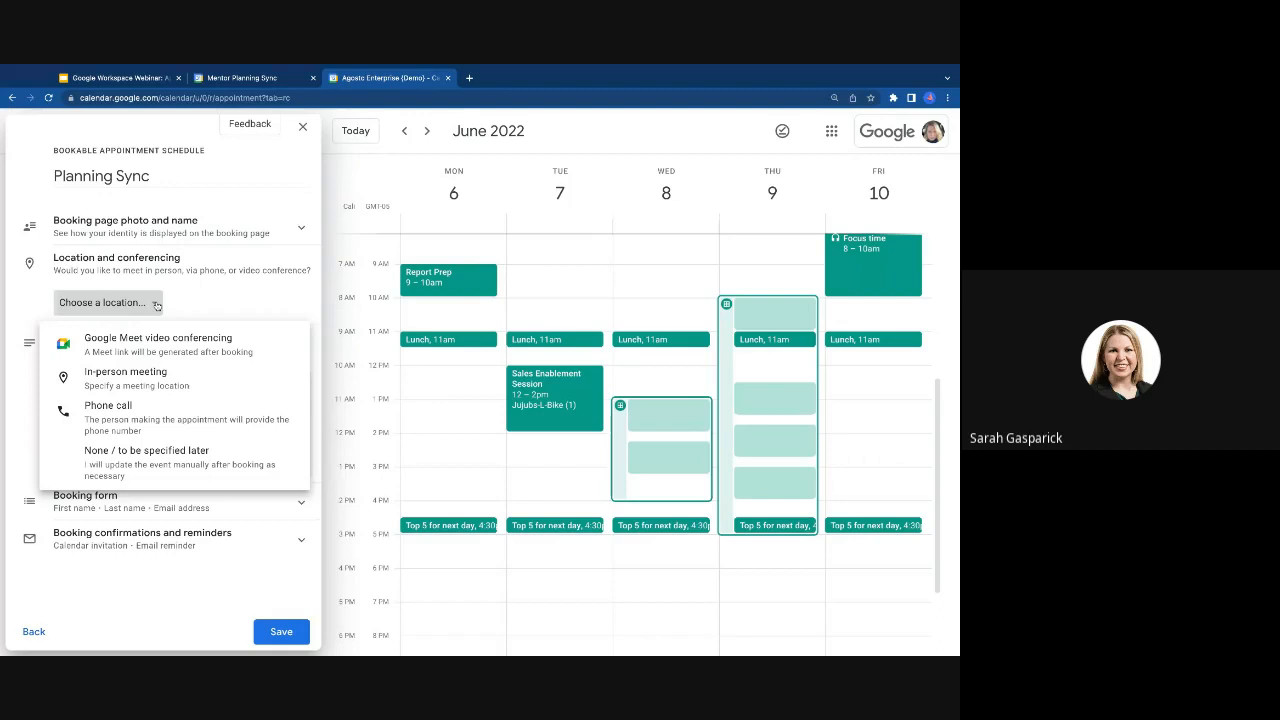
left_click(163, 350)
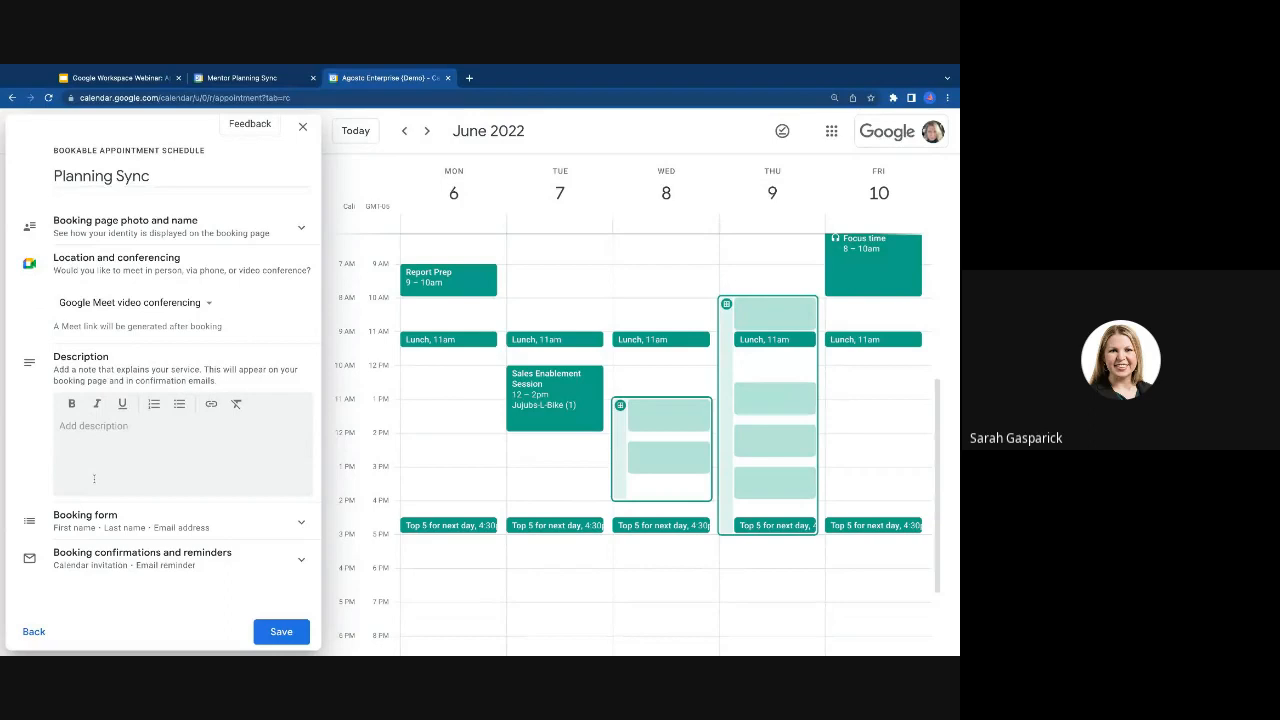
left_click(298, 524)
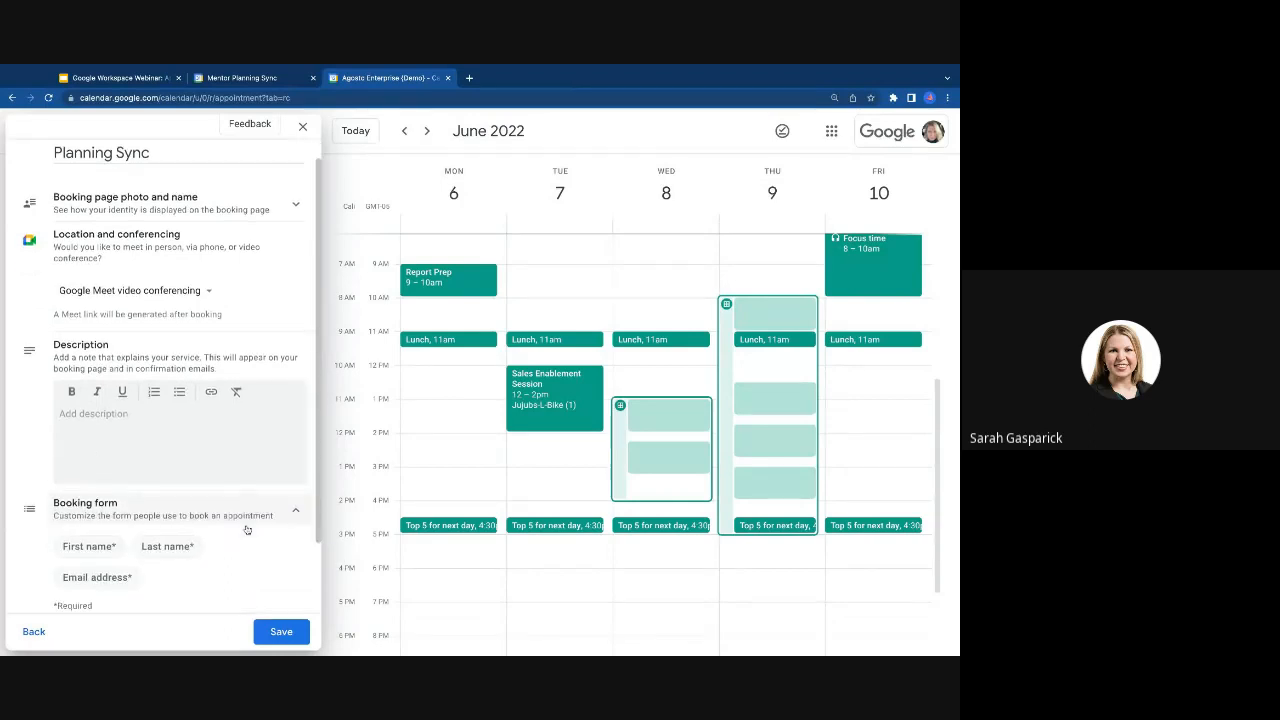
scroll(243, 520, "down", 1)
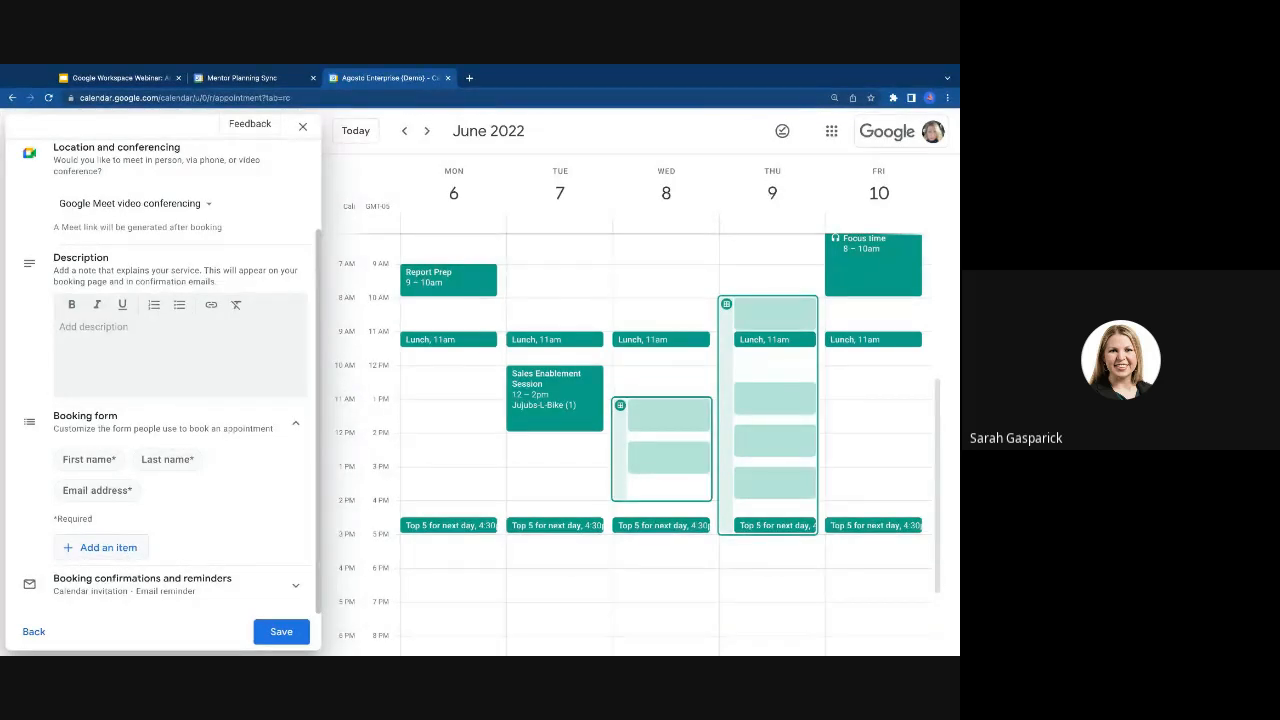
left_click(108, 548)
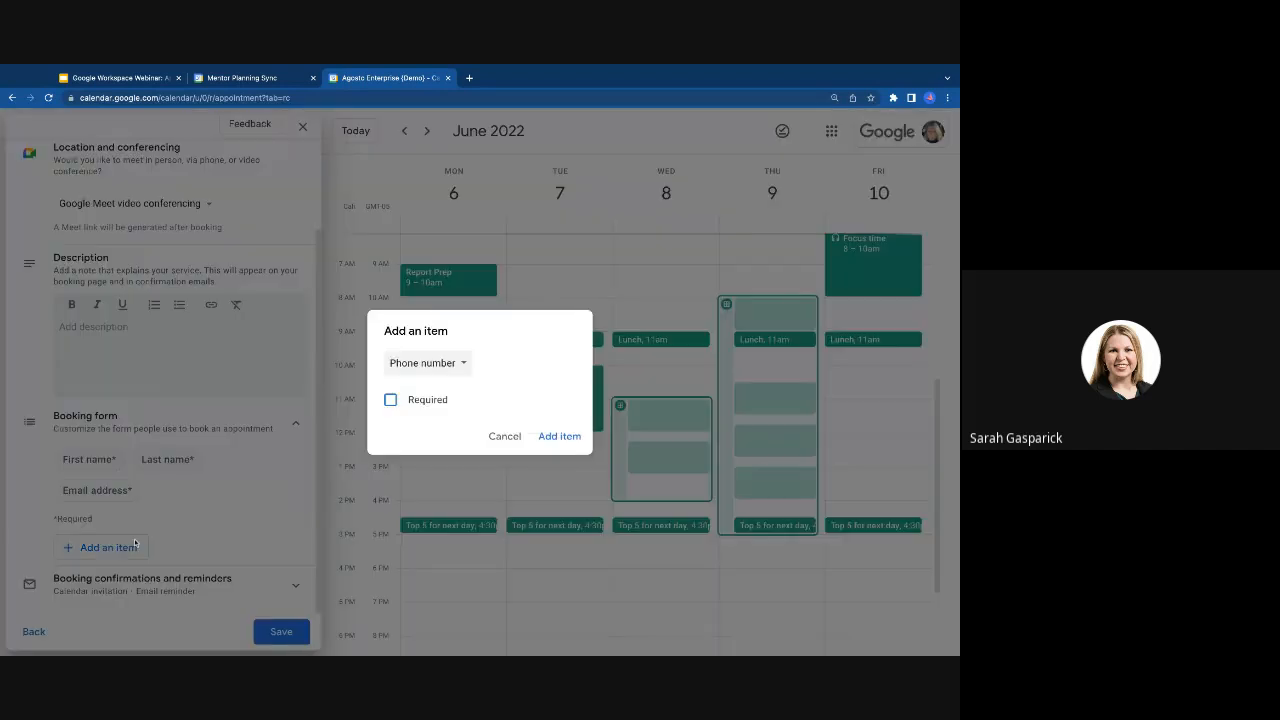
left_click(463, 364)
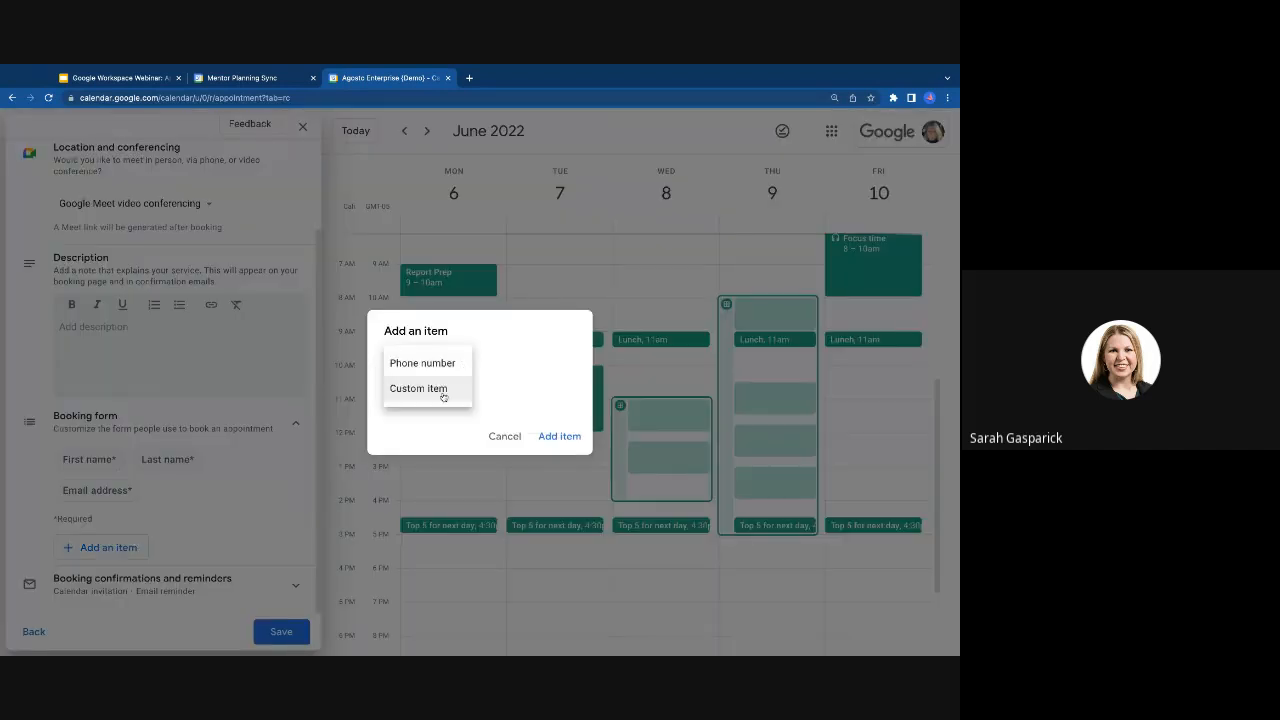
left_click(504, 437)
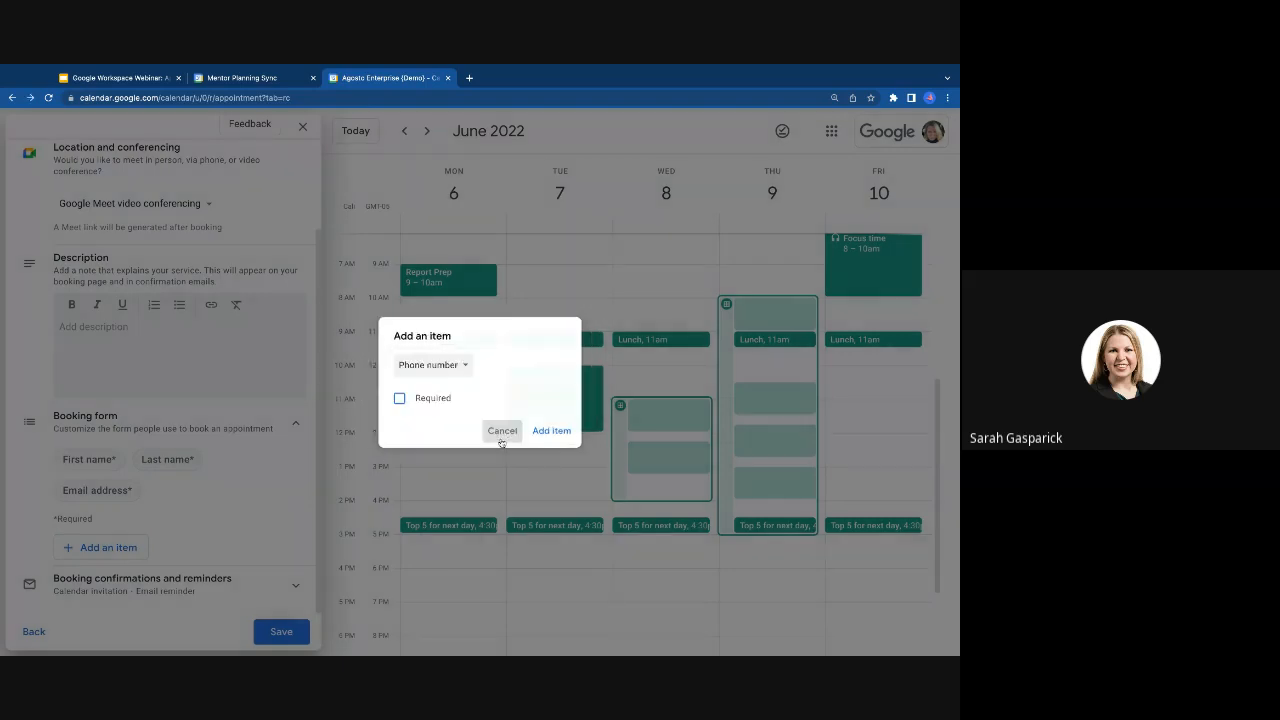
left_click(504, 437)
Step: Check the timing options for the email reminder under booking confirmations, keep 1 day before, and save the appointment schedule
left_click(295, 585)
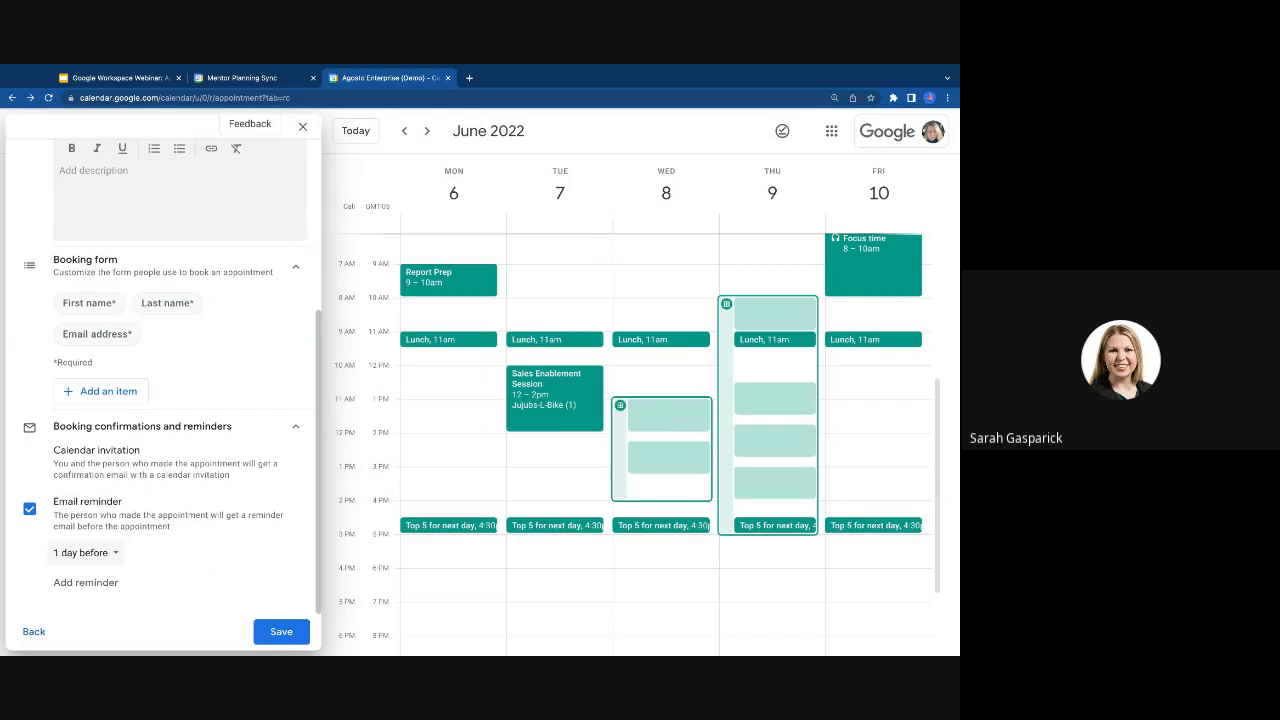
left_click(87, 553)
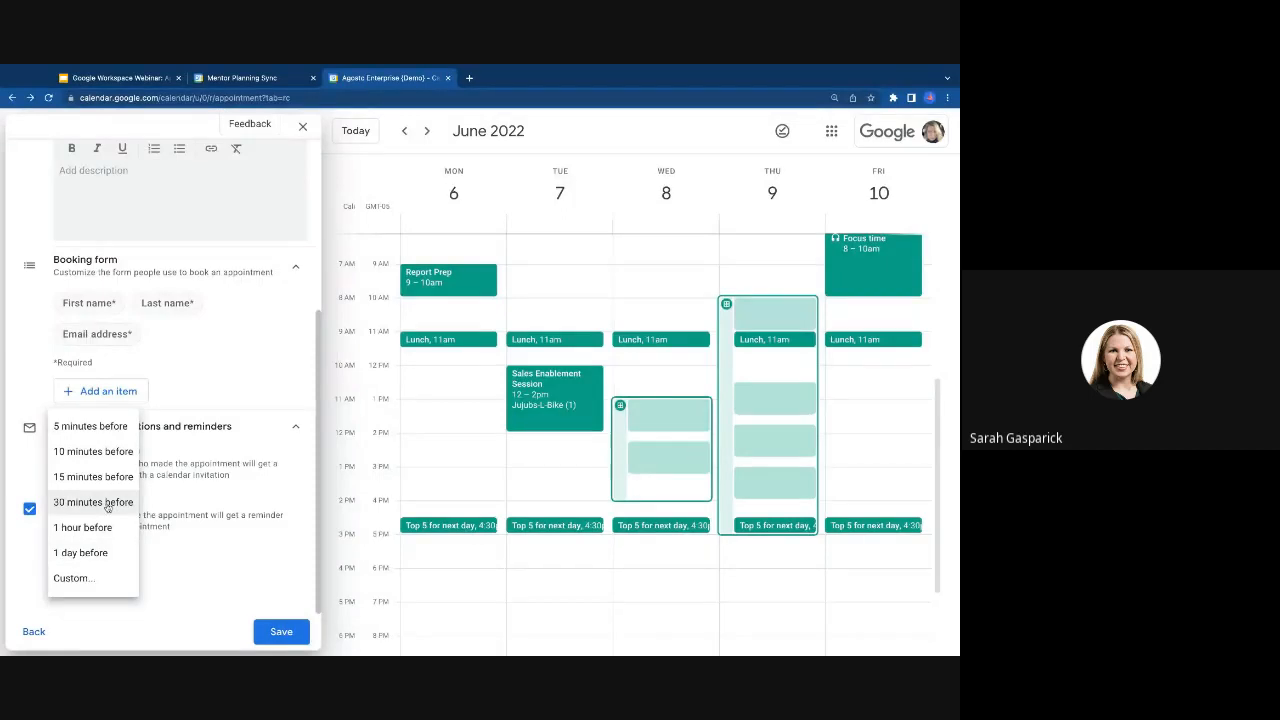
left_click(172, 575)
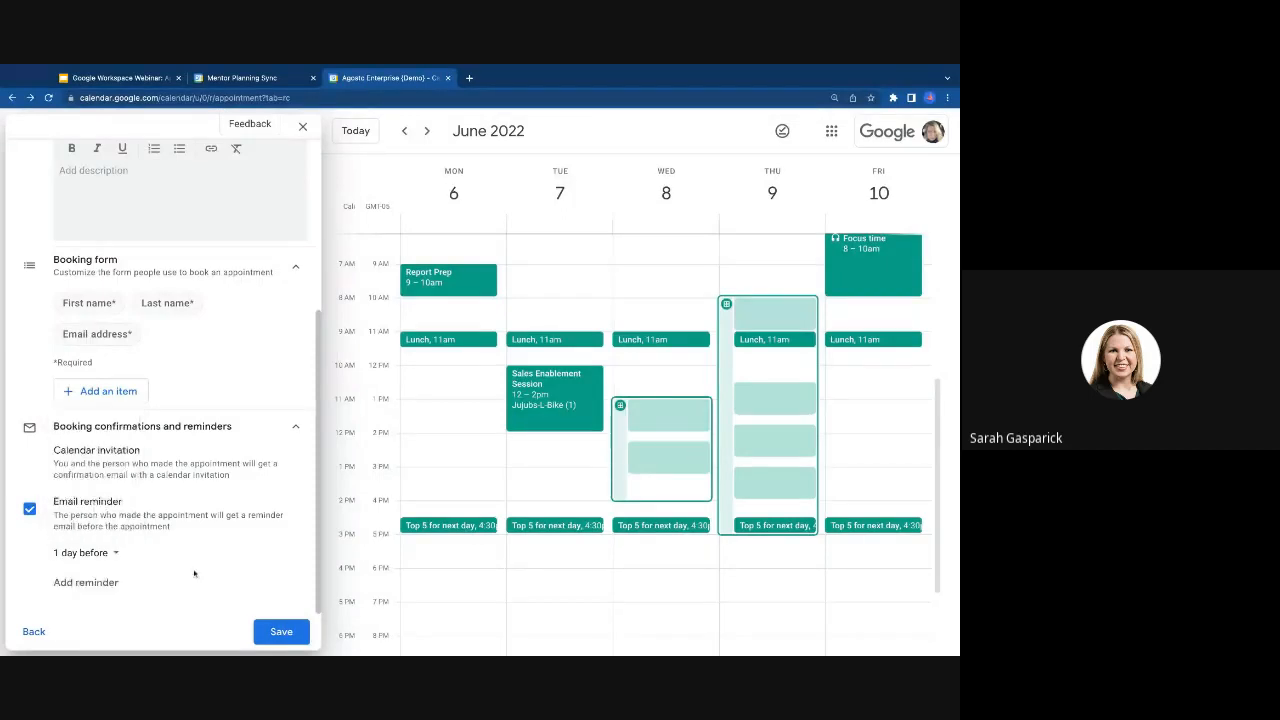
left_click(287, 634)
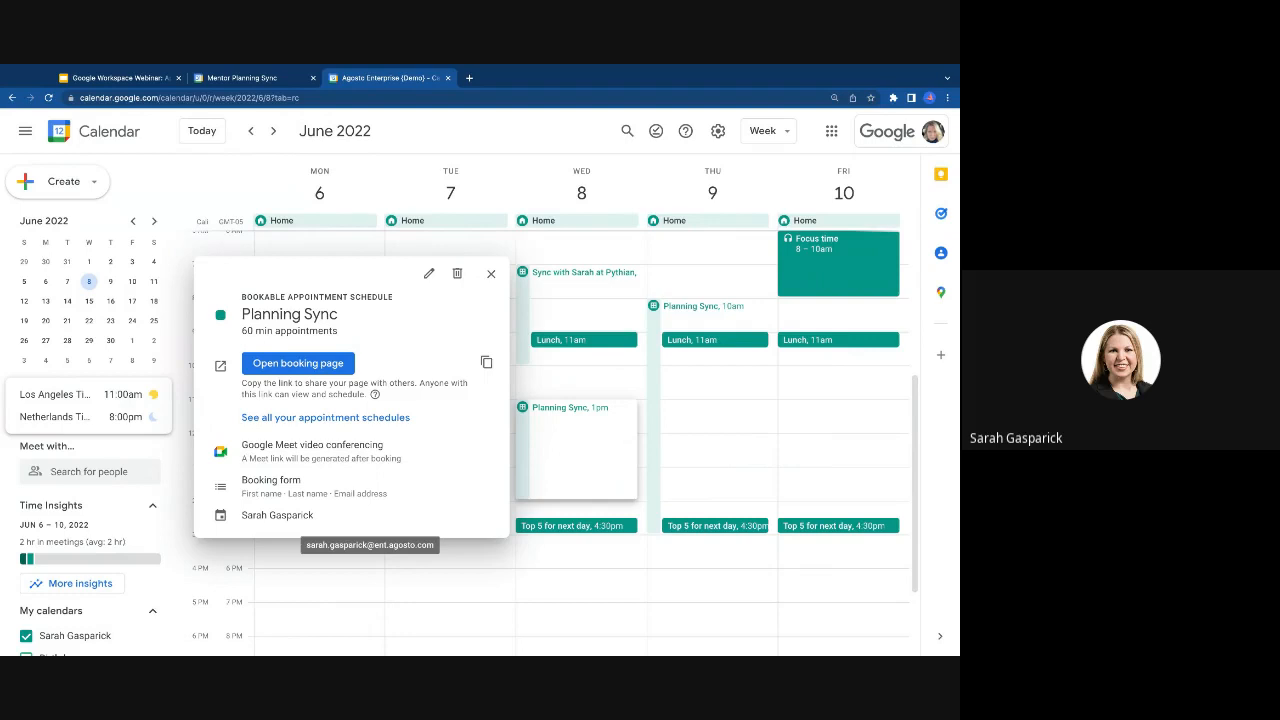
Step: Open the Planning Sync booking page and show the appointment times for the week starting Sunday, June 5, 2022
left_click(285, 369)
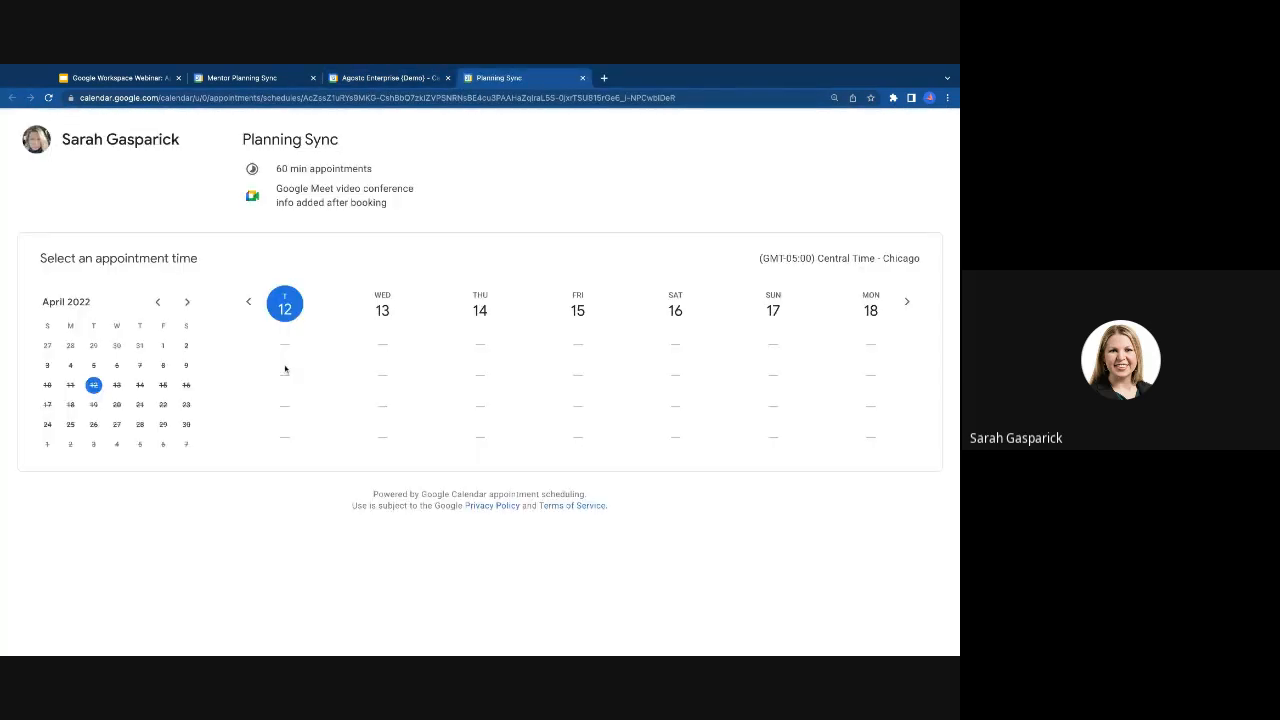
left_click(187, 302)
left_click(187, 302)
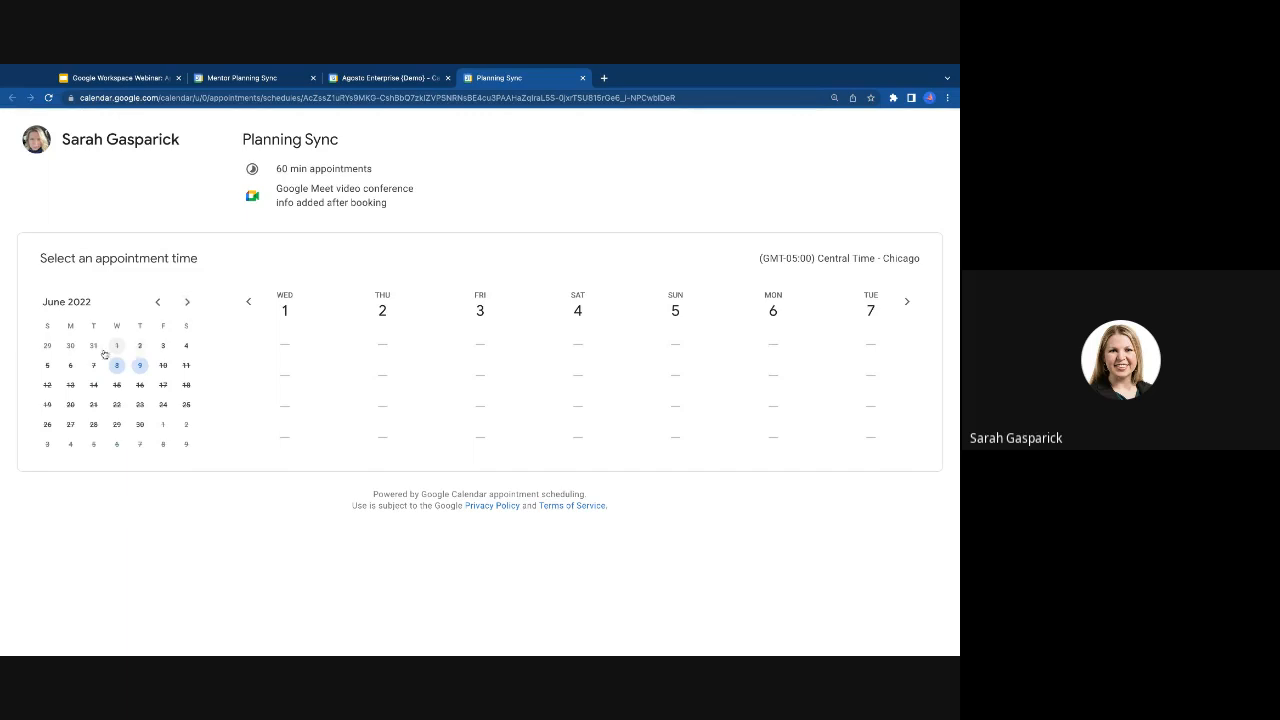
left_click(48, 366)
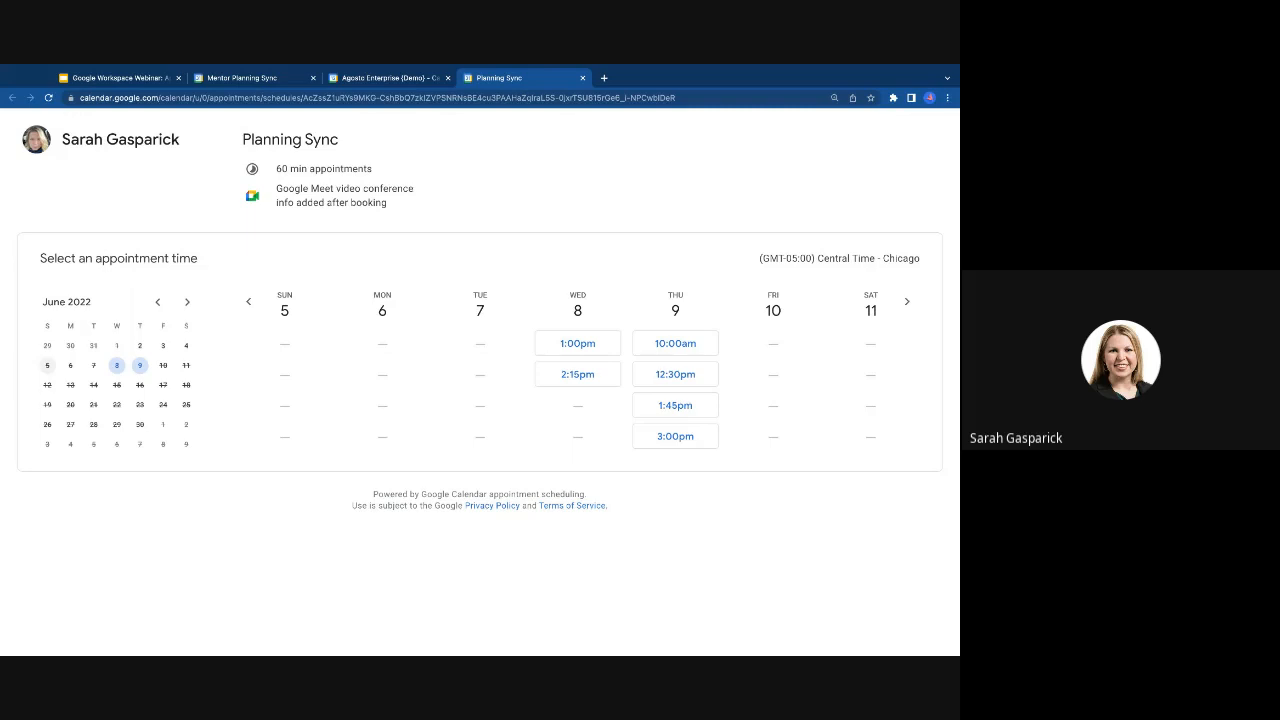
Step: Switch to the Google Slides webinar presentation, go to the Thank You slide and present it as a slideshow
left_click(148, 85)
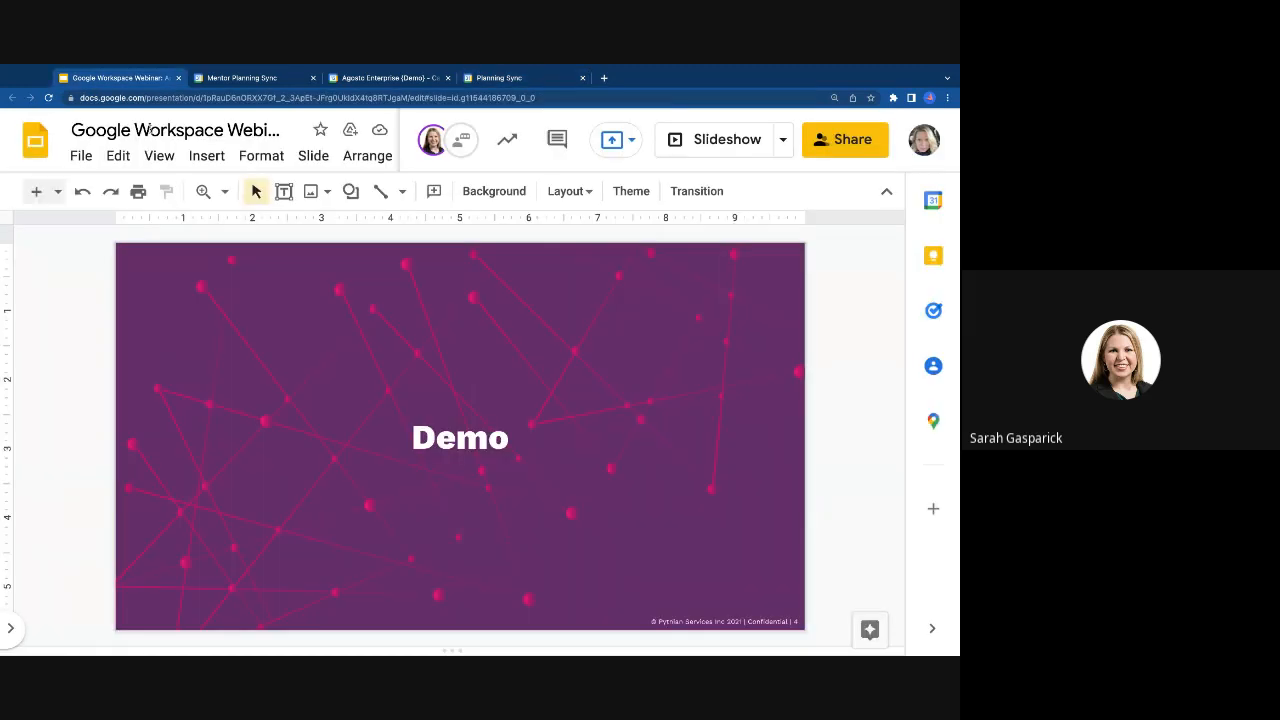
key("Down")
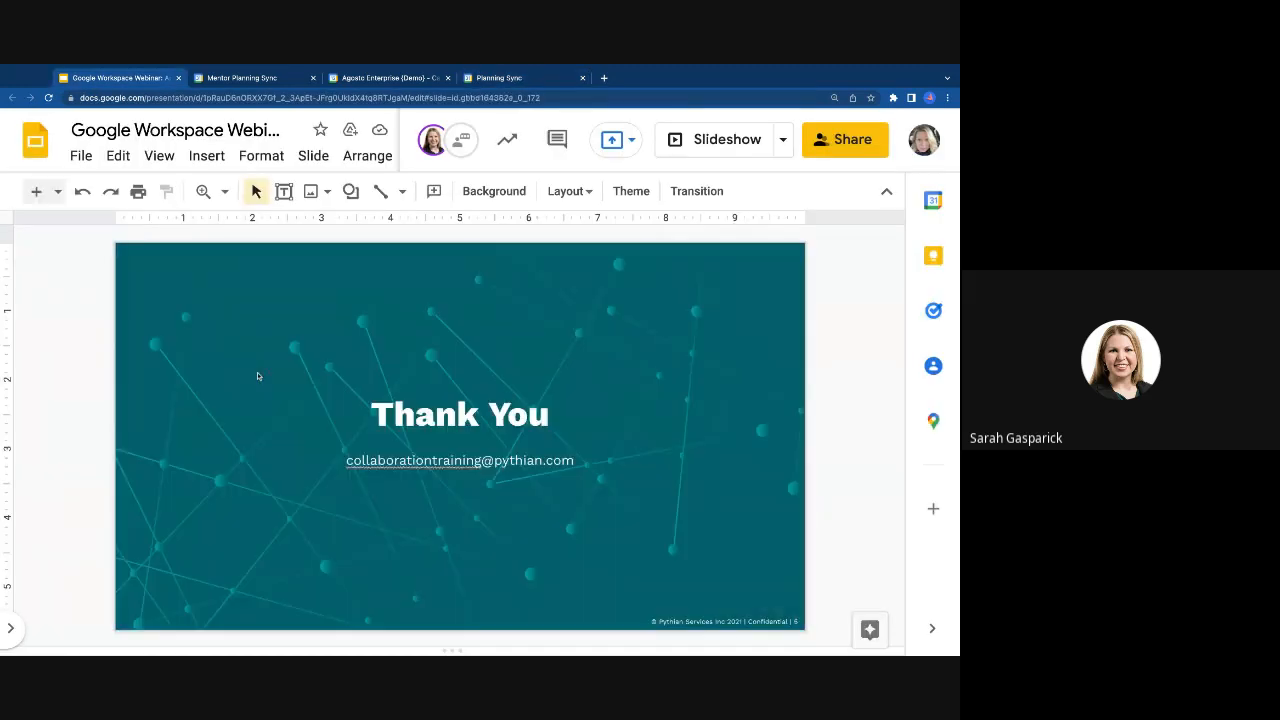
left_click(727, 140)
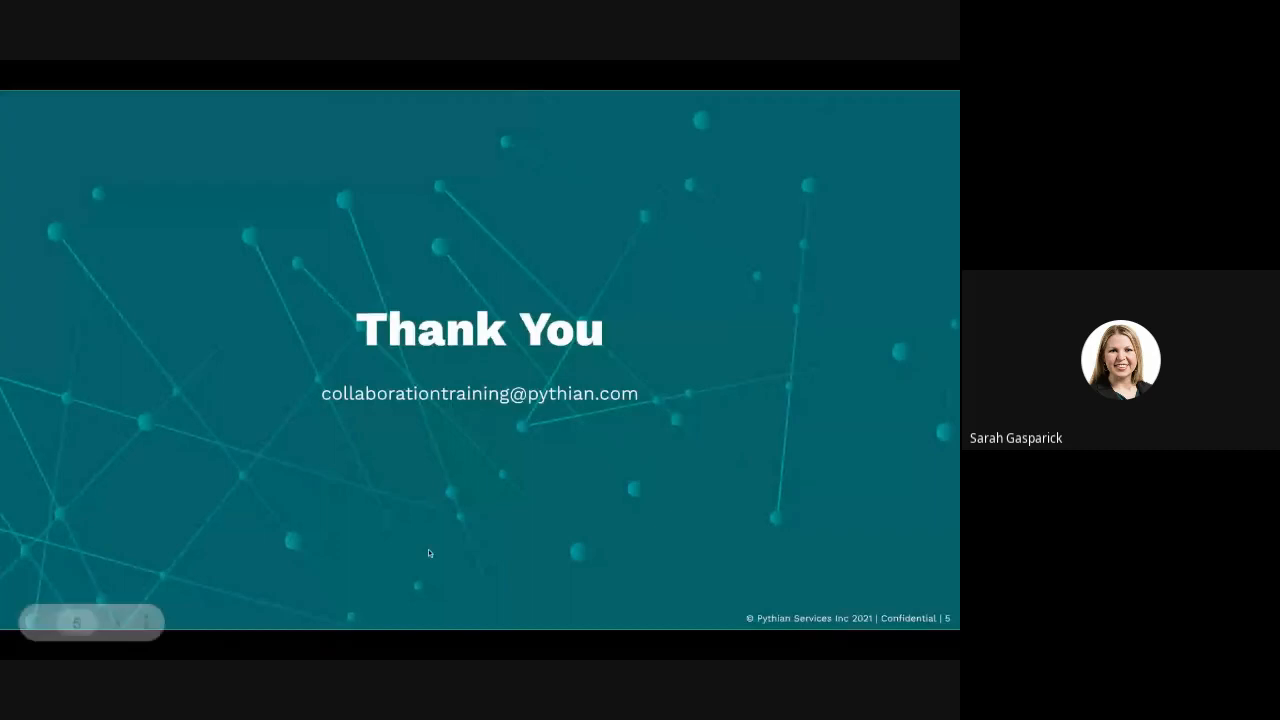